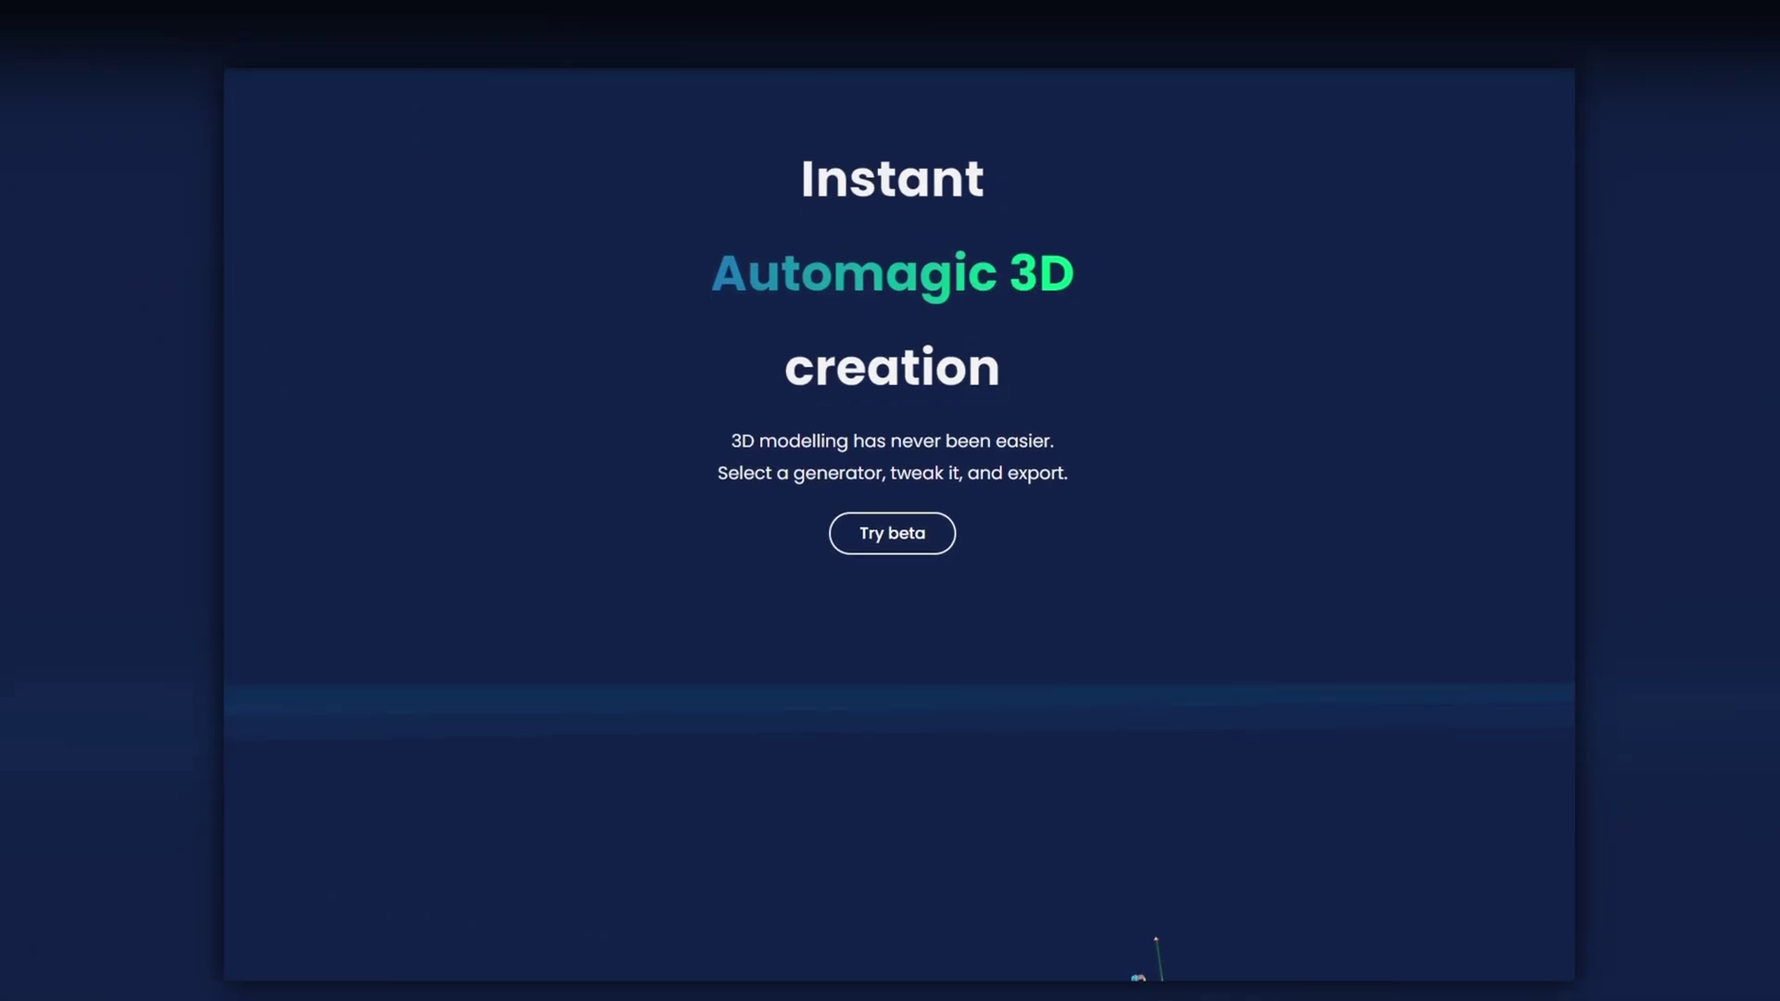
# Step: Look through the Sloyd home page sections on fast 3D generation, the generator library, customization and export
pyautogui.scroll(-5, 899, 523)
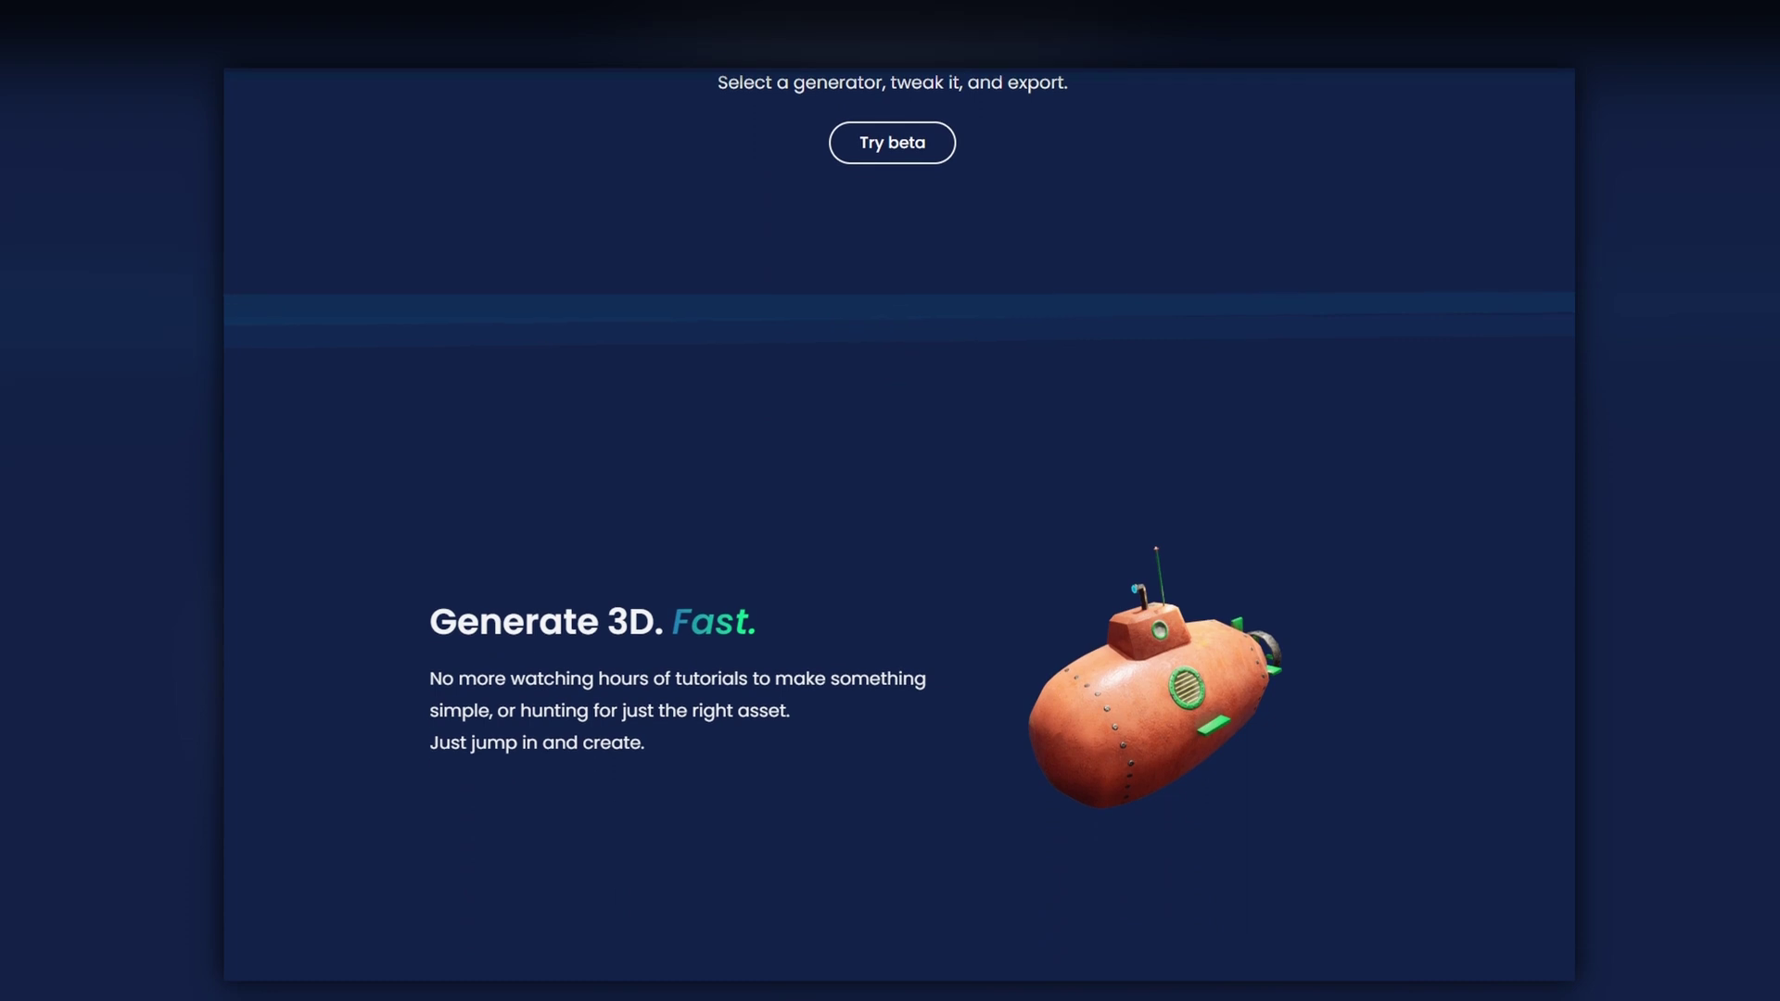
pyautogui.scroll(-5, 899, 524)
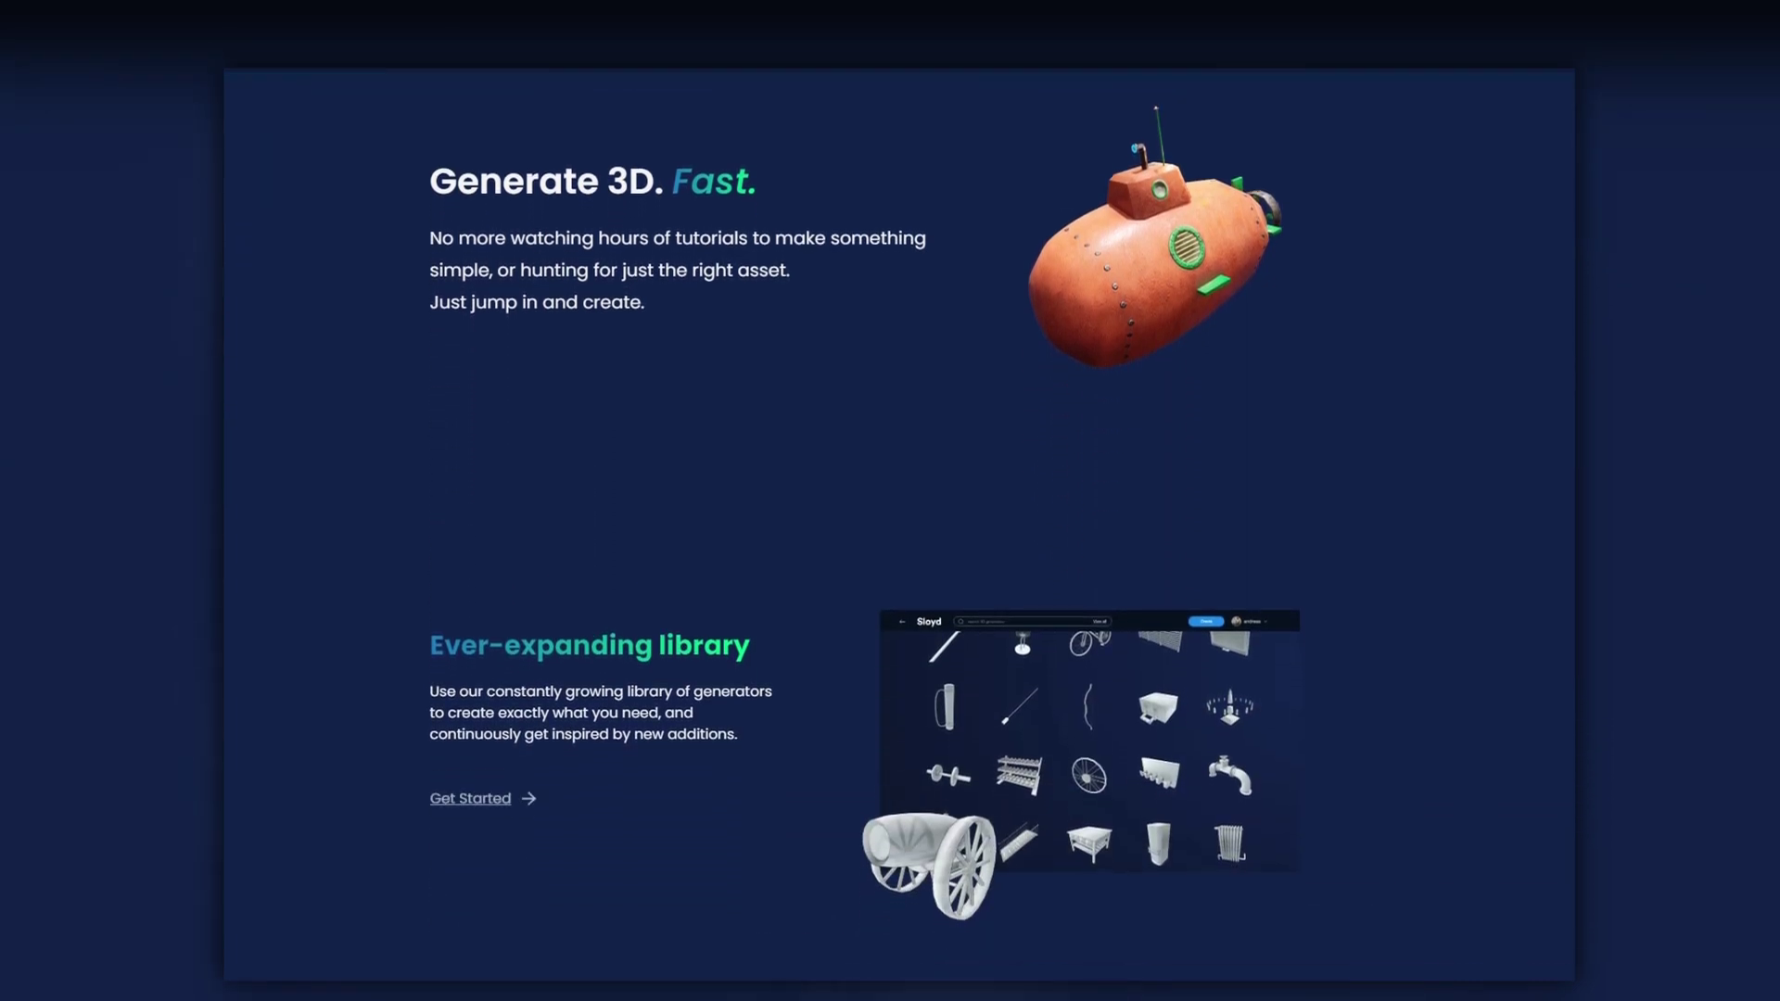
pyautogui.scroll(-5, 899, 524)
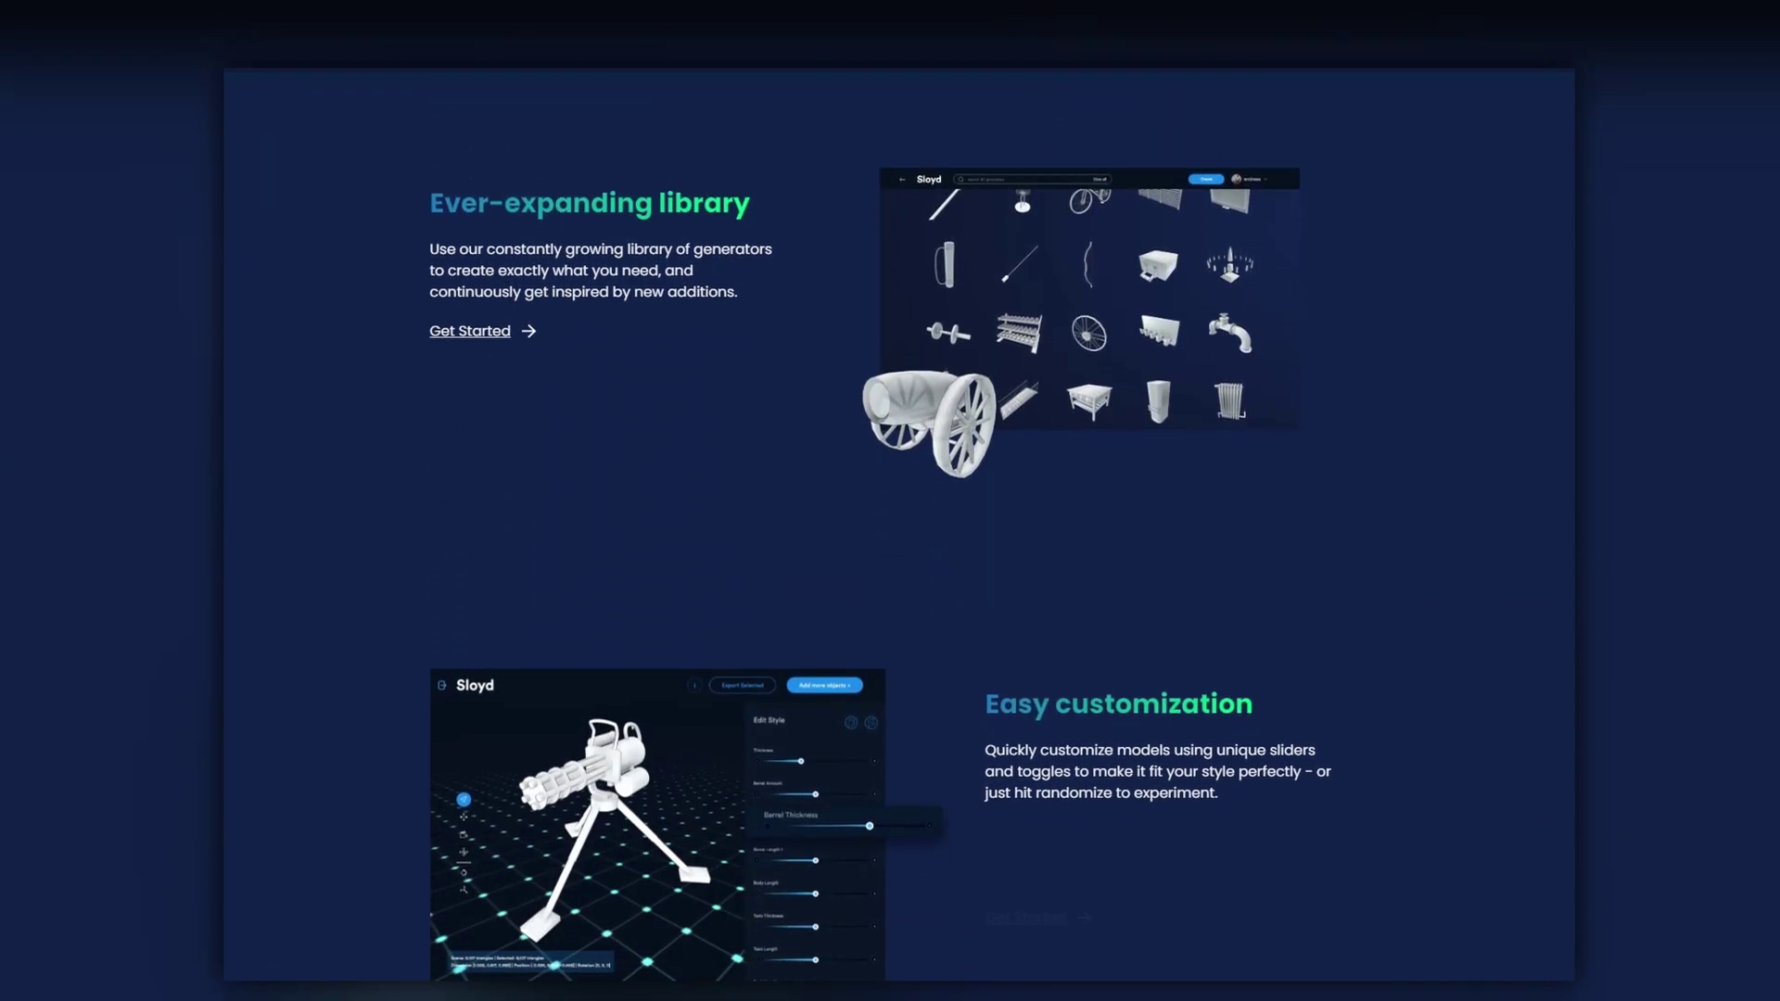
pyautogui.scroll(-5, 899, 524)
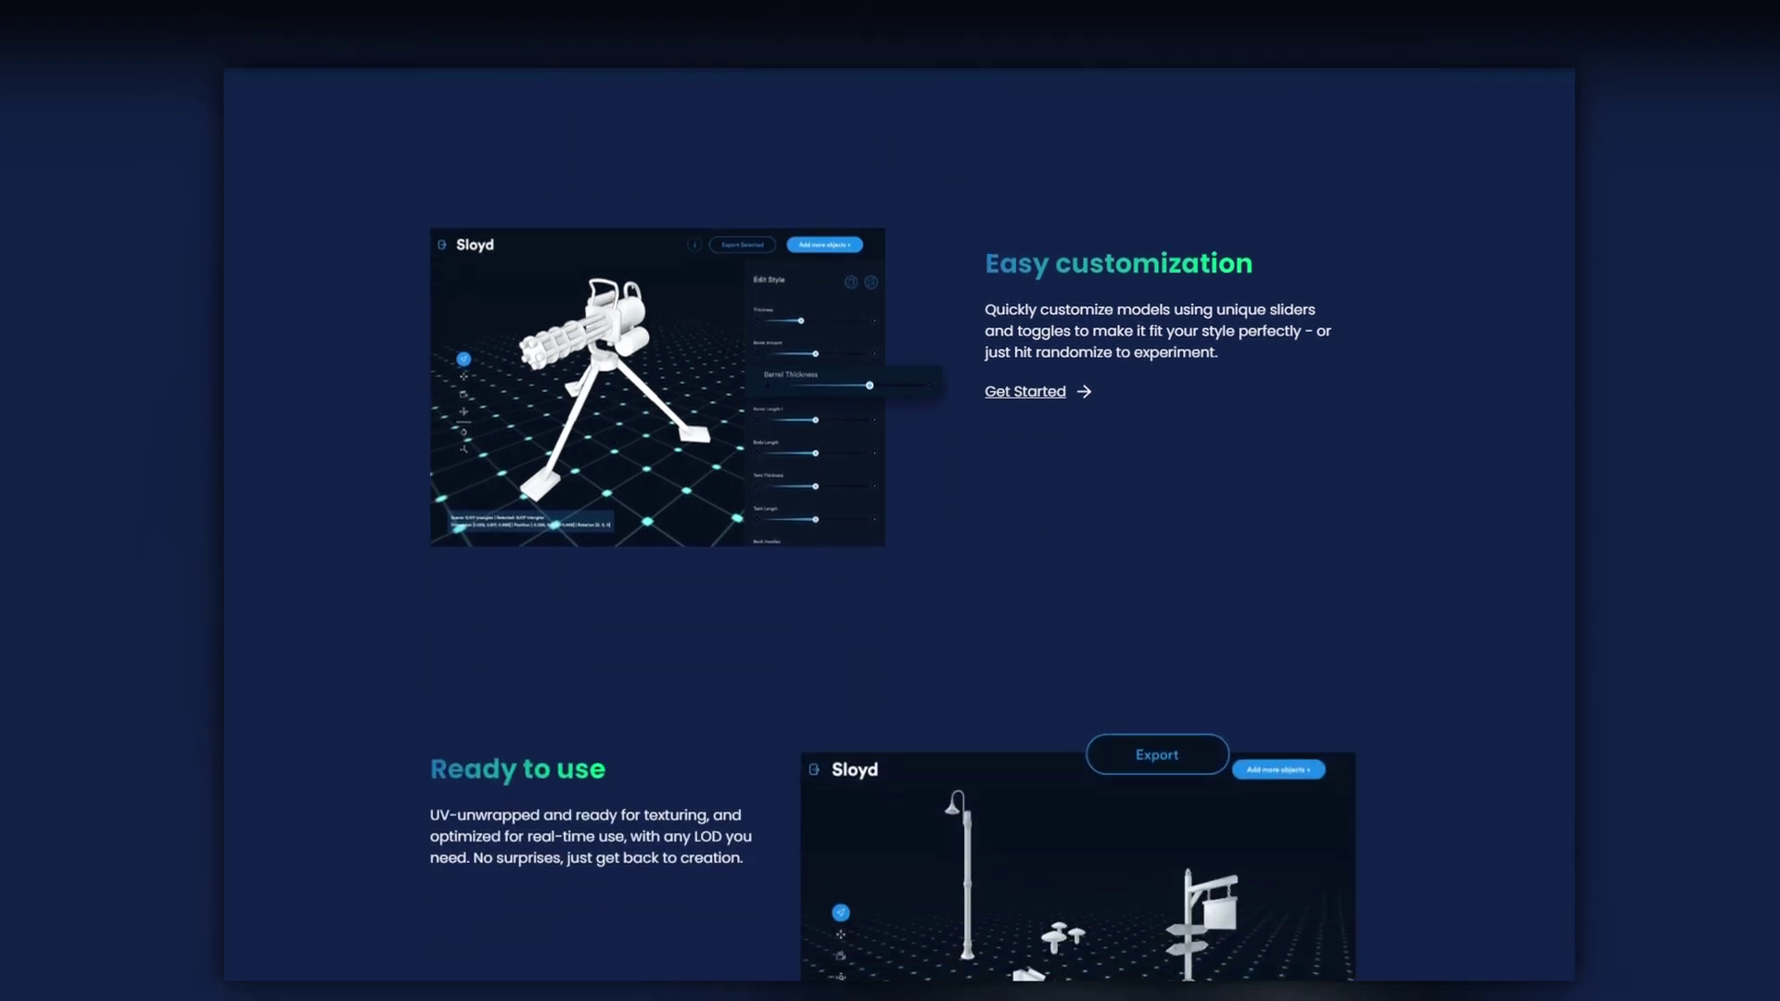
pyautogui.scroll(-3, 899, 523)
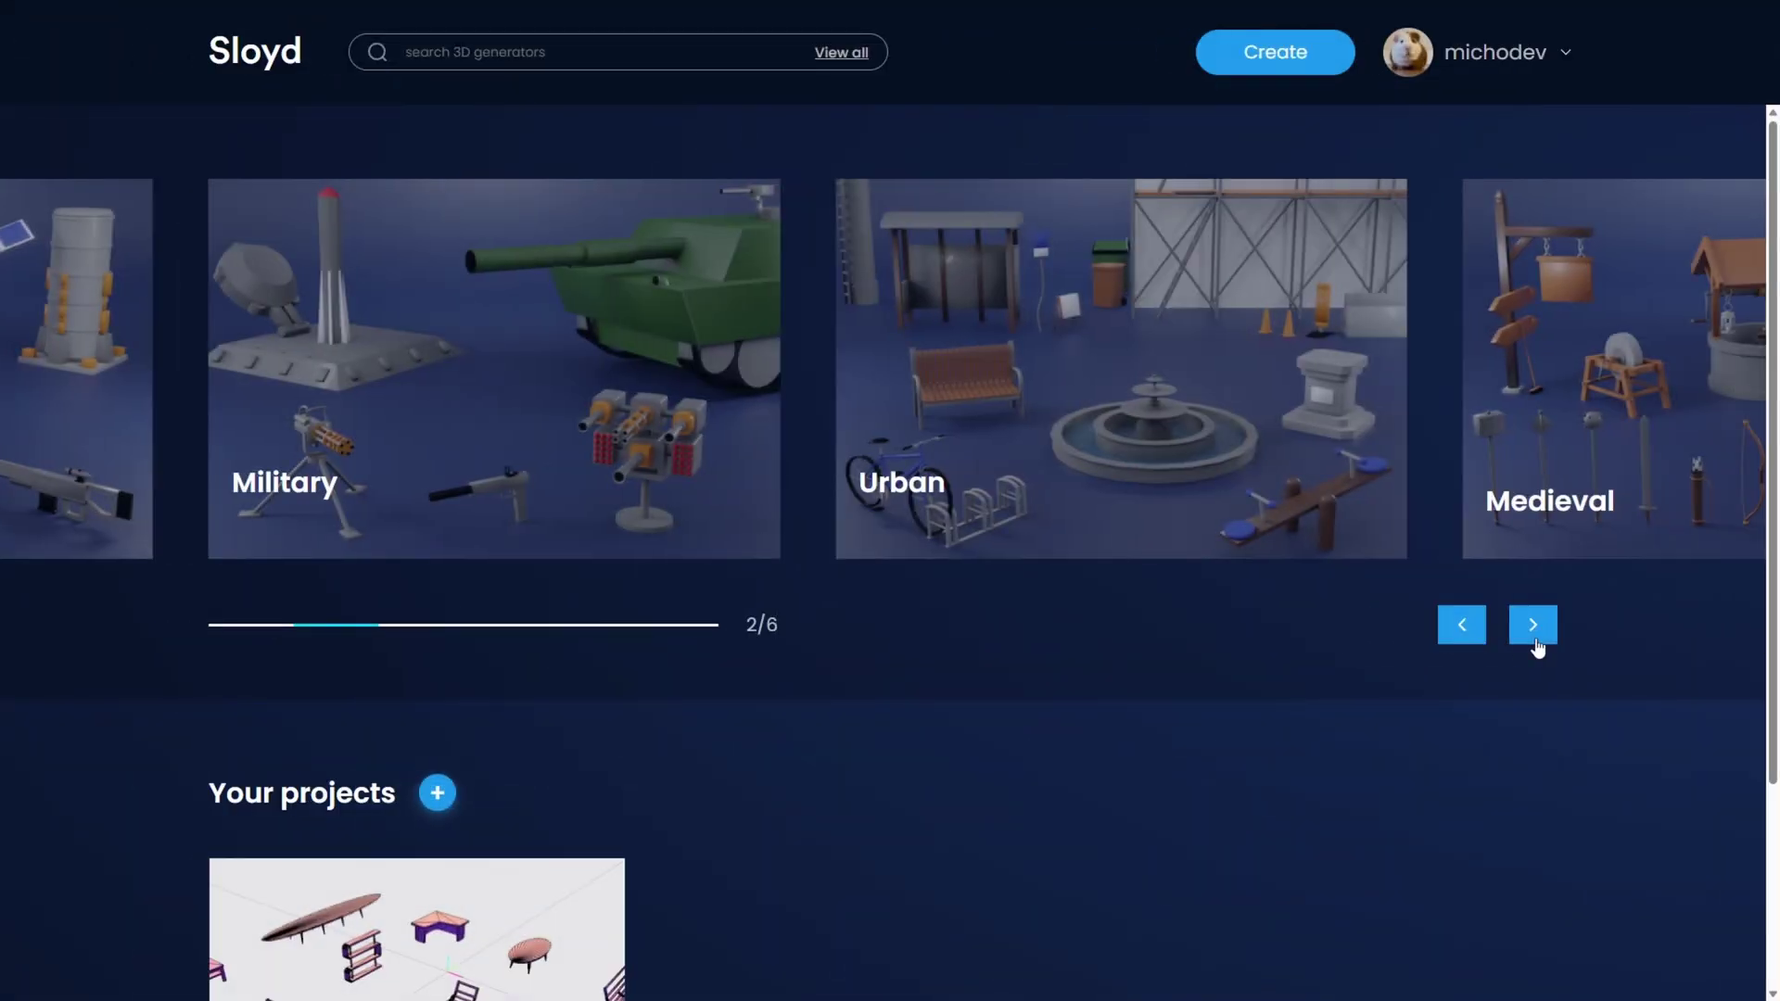
# Step: Browse the generator categories on the dashboard, from Military through Modular and back, and look over the projects area
pyautogui.click(1534, 641)
pyautogui.click(1534, 642)
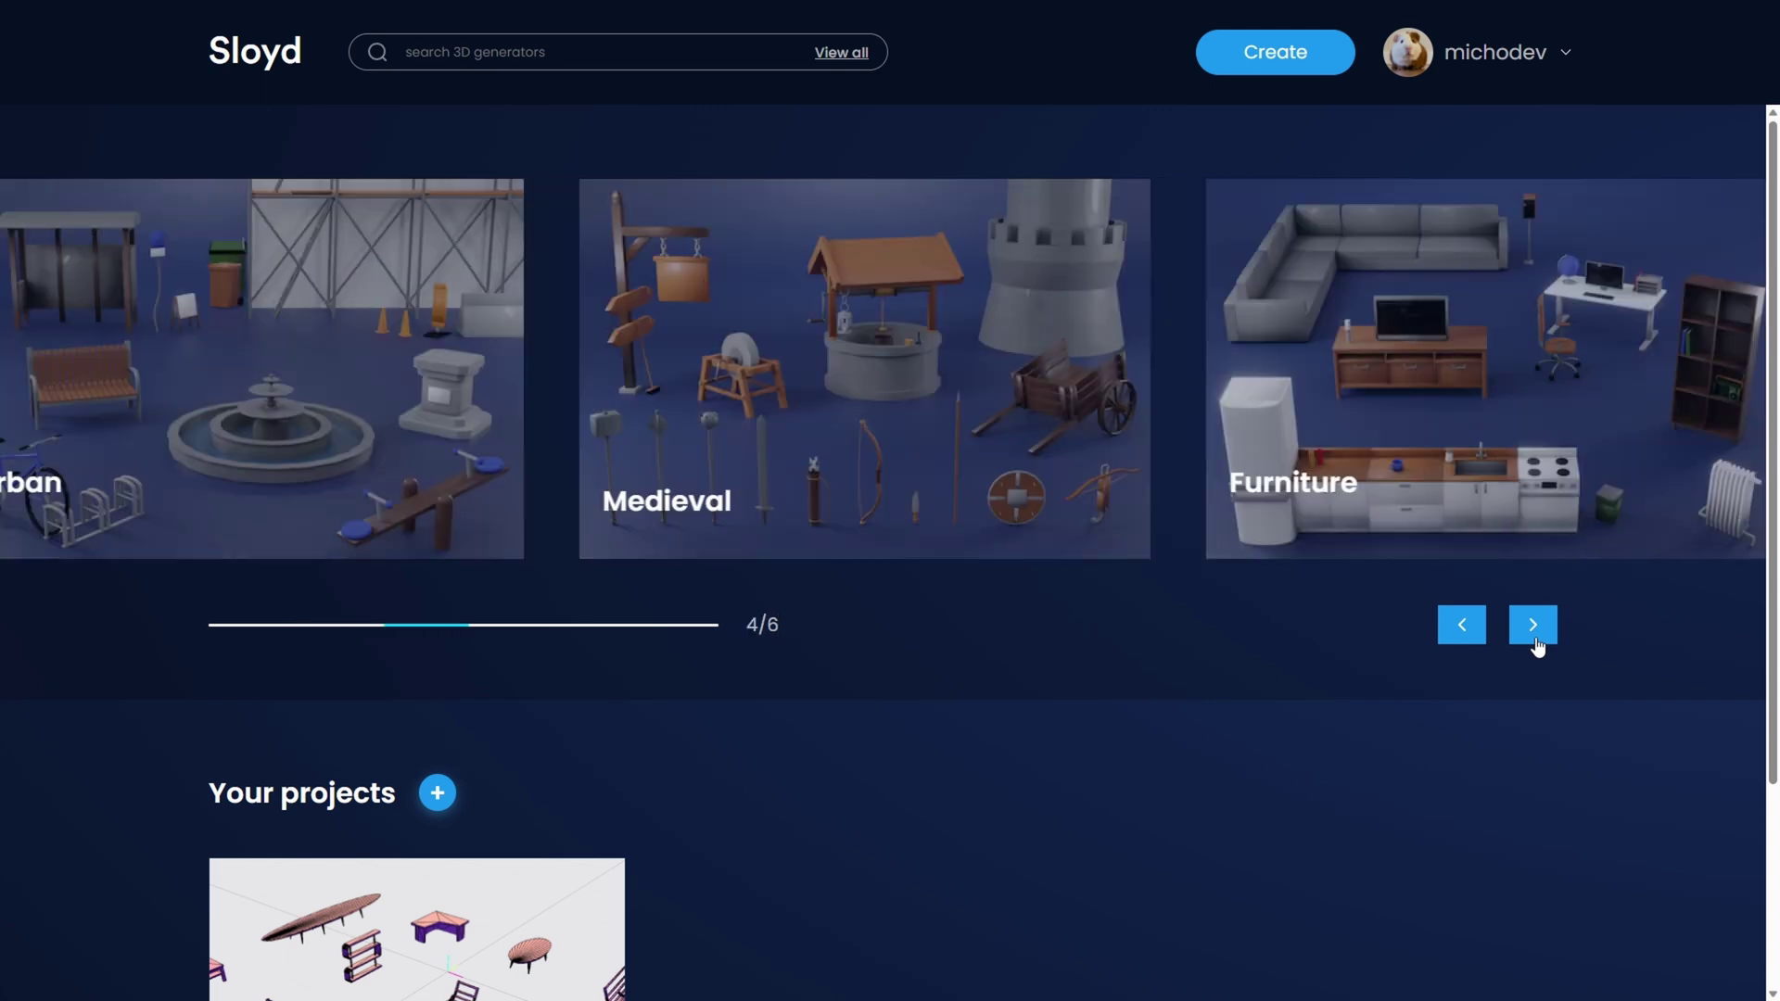
pyautogui.click(1534, 640)
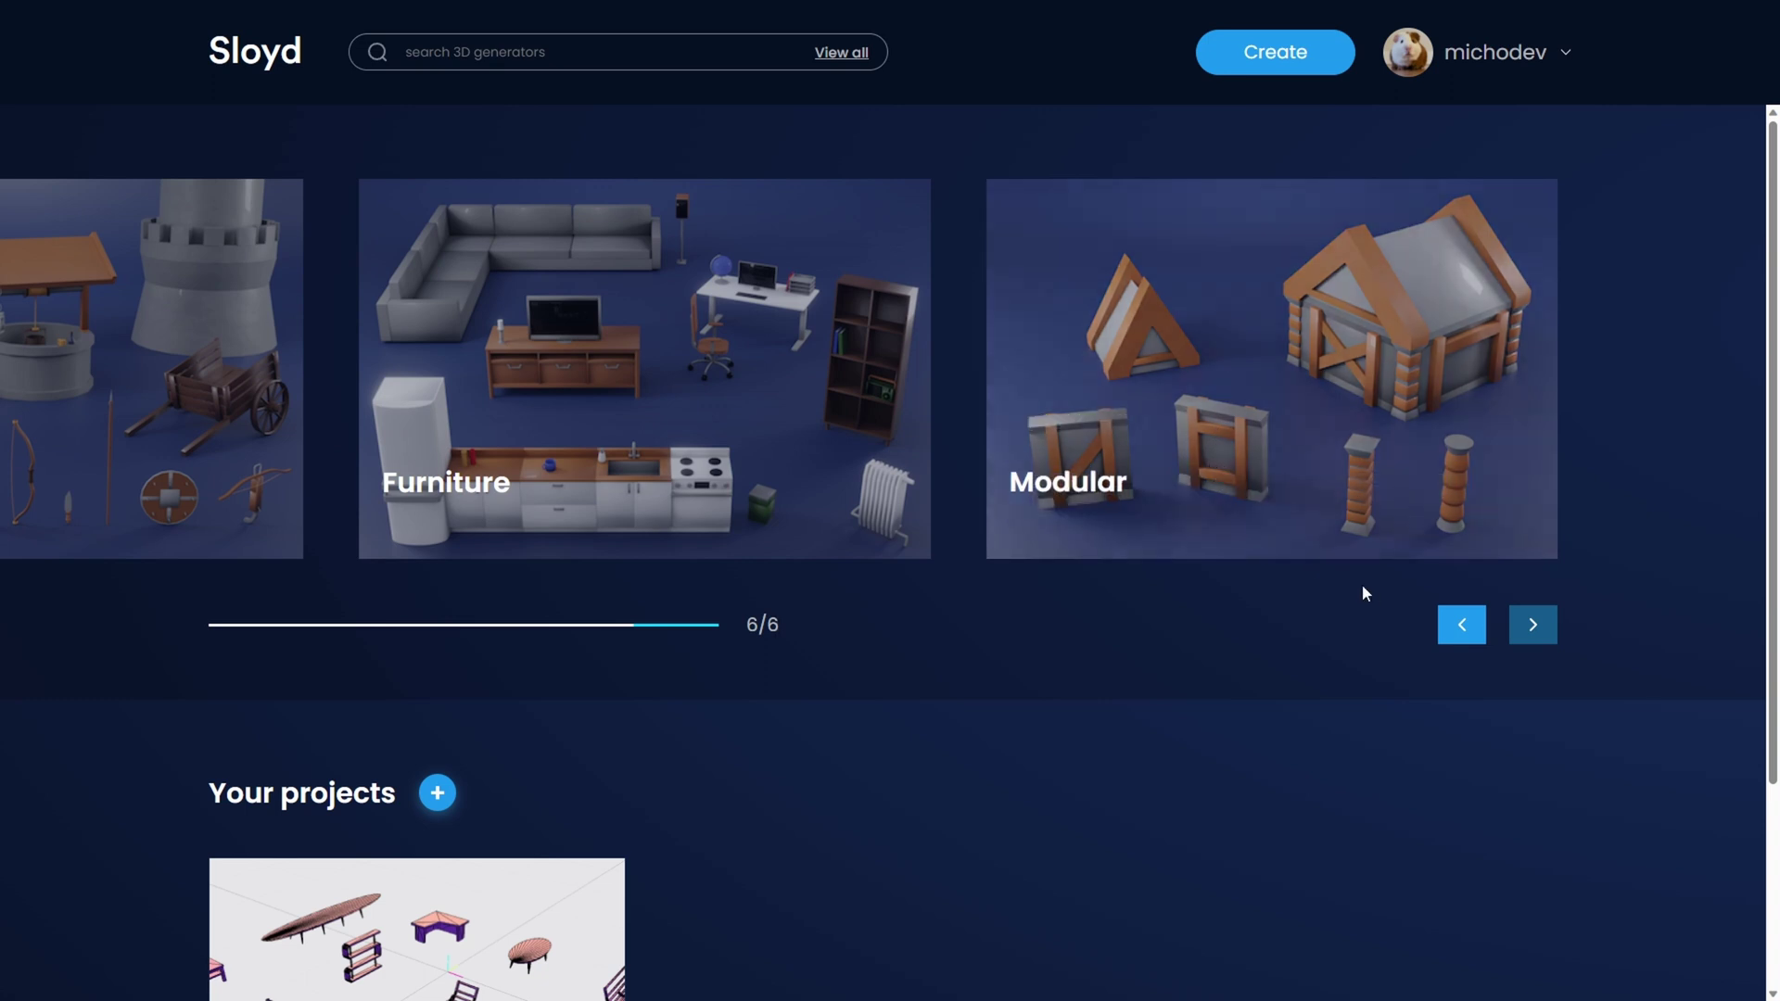
pyautogui.click(1462, 628)
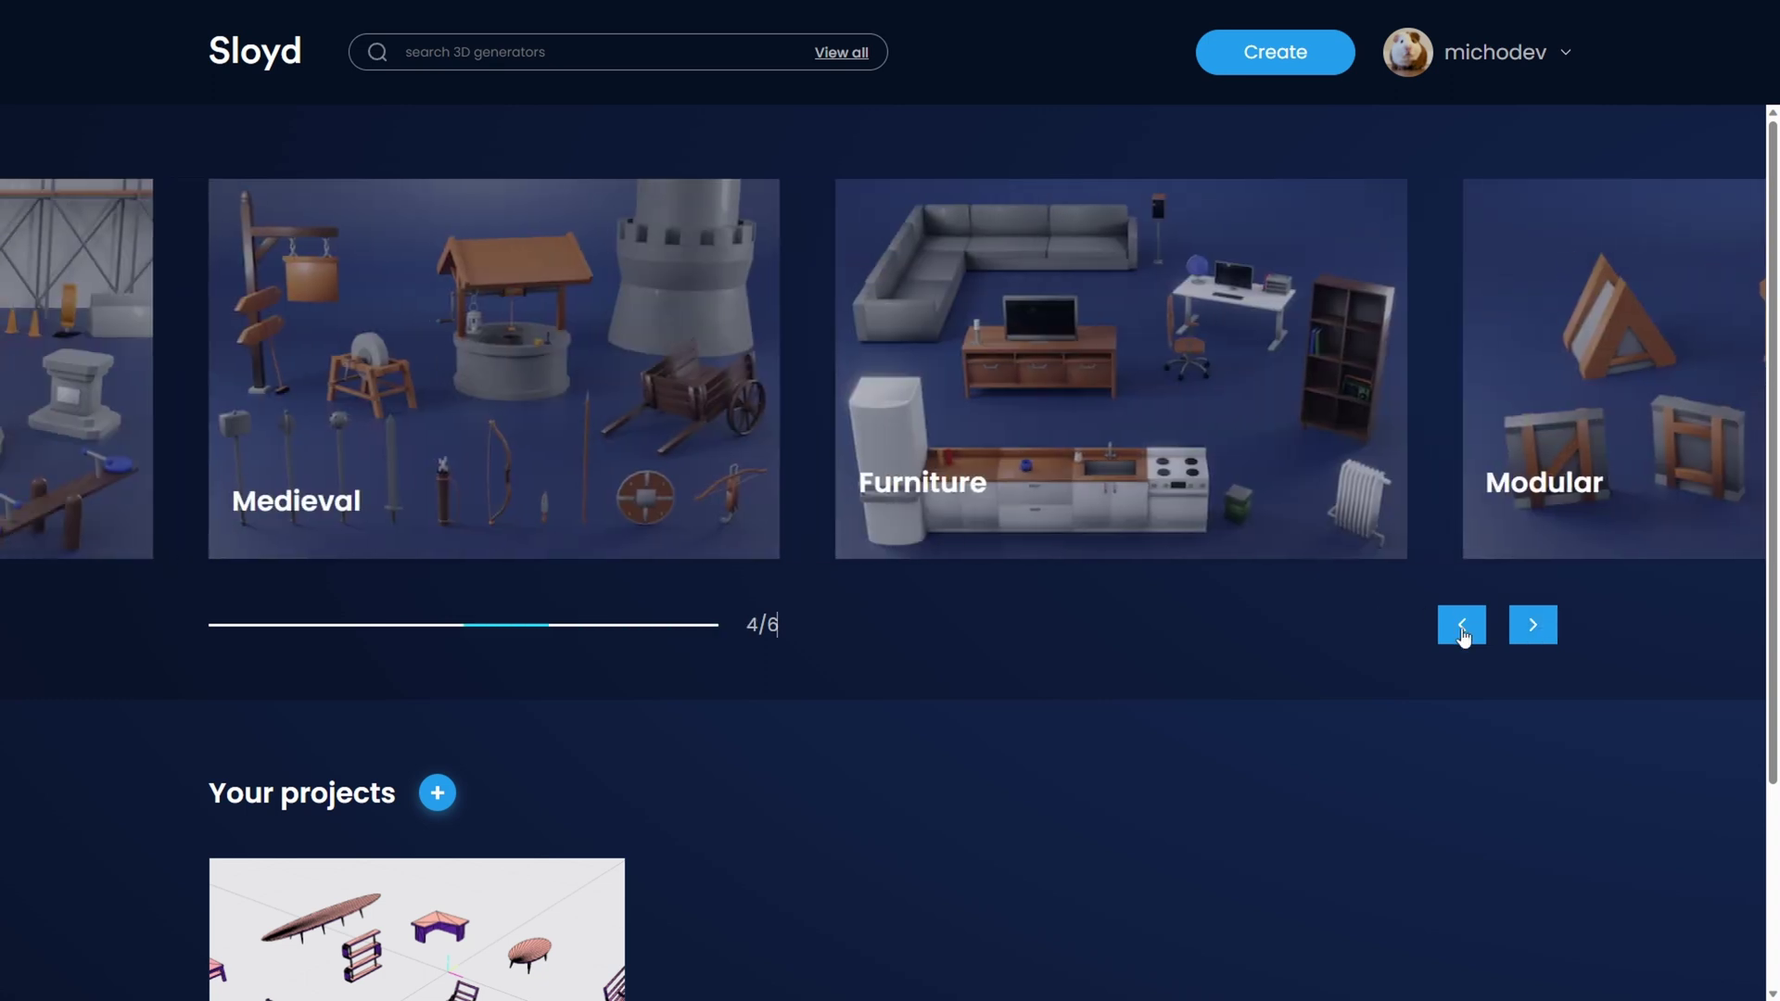
pyautogui.click(1462, 638)
pyautogui.scroll(-3, 636, 665)
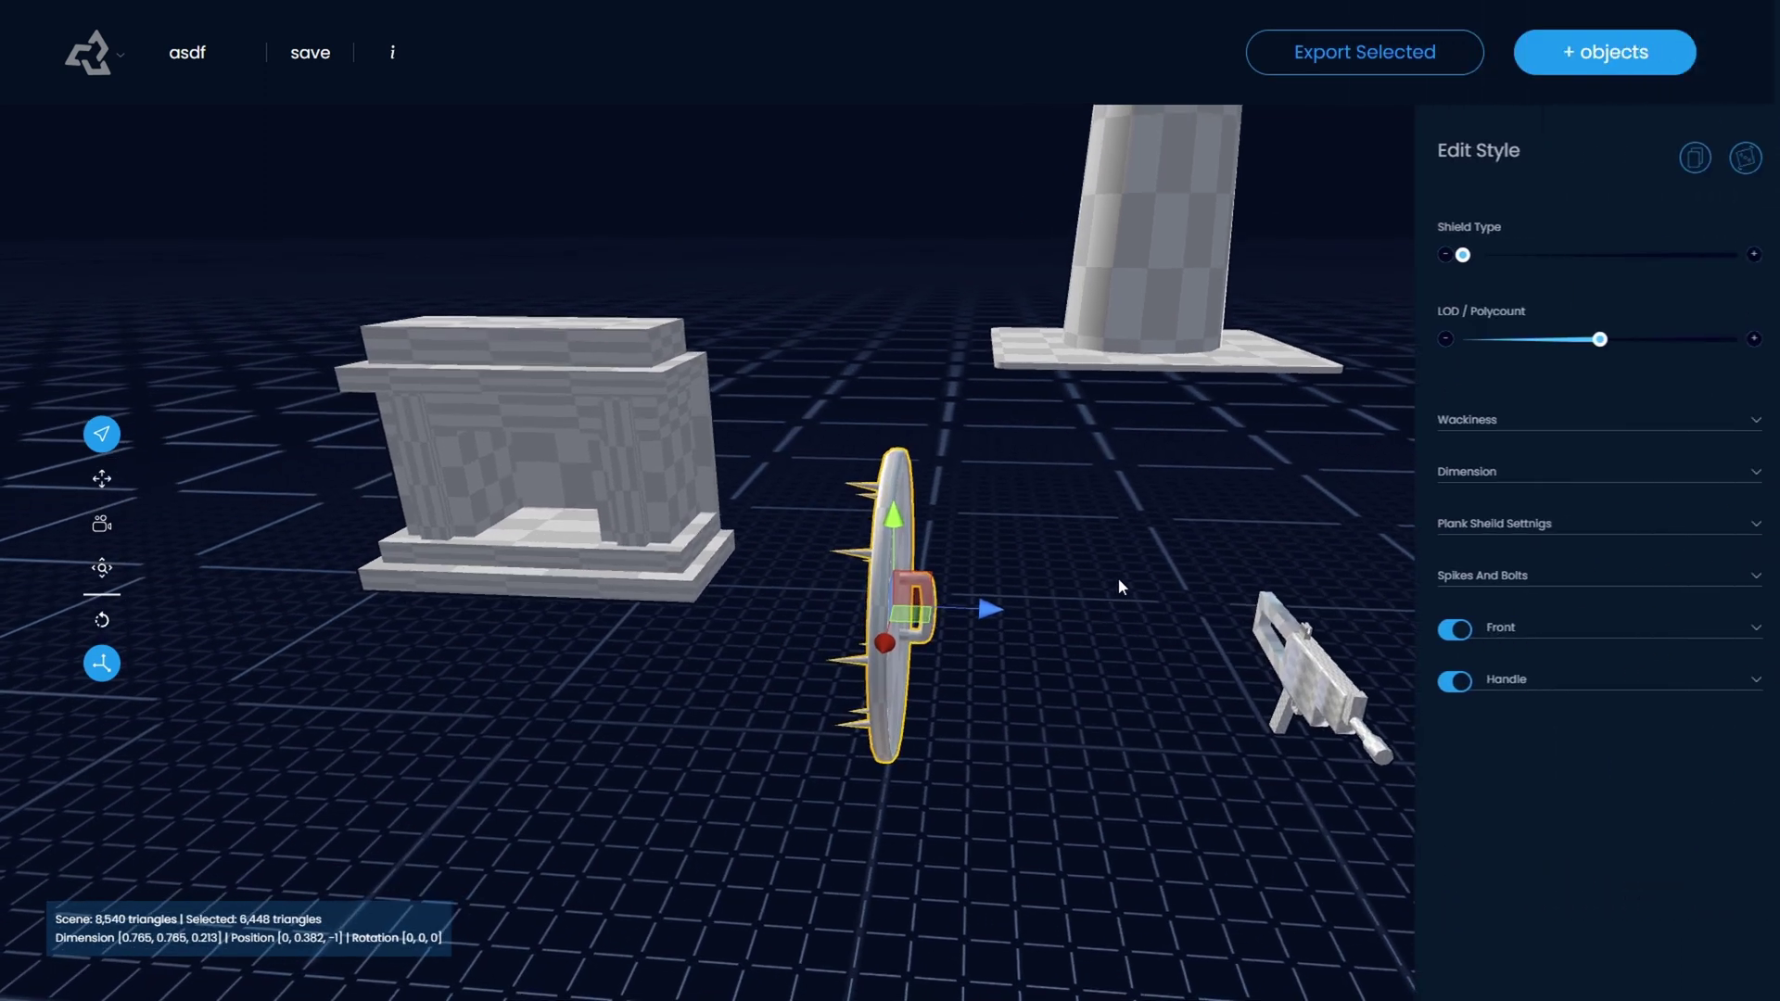
# Step: Randomize the selected shield's style twice and inspect the generated variant from another angle
pyautogui.moveTo(1118, 578); pyautogui.dragTo(1309, 566)
pyautogui.click(1742, 160)
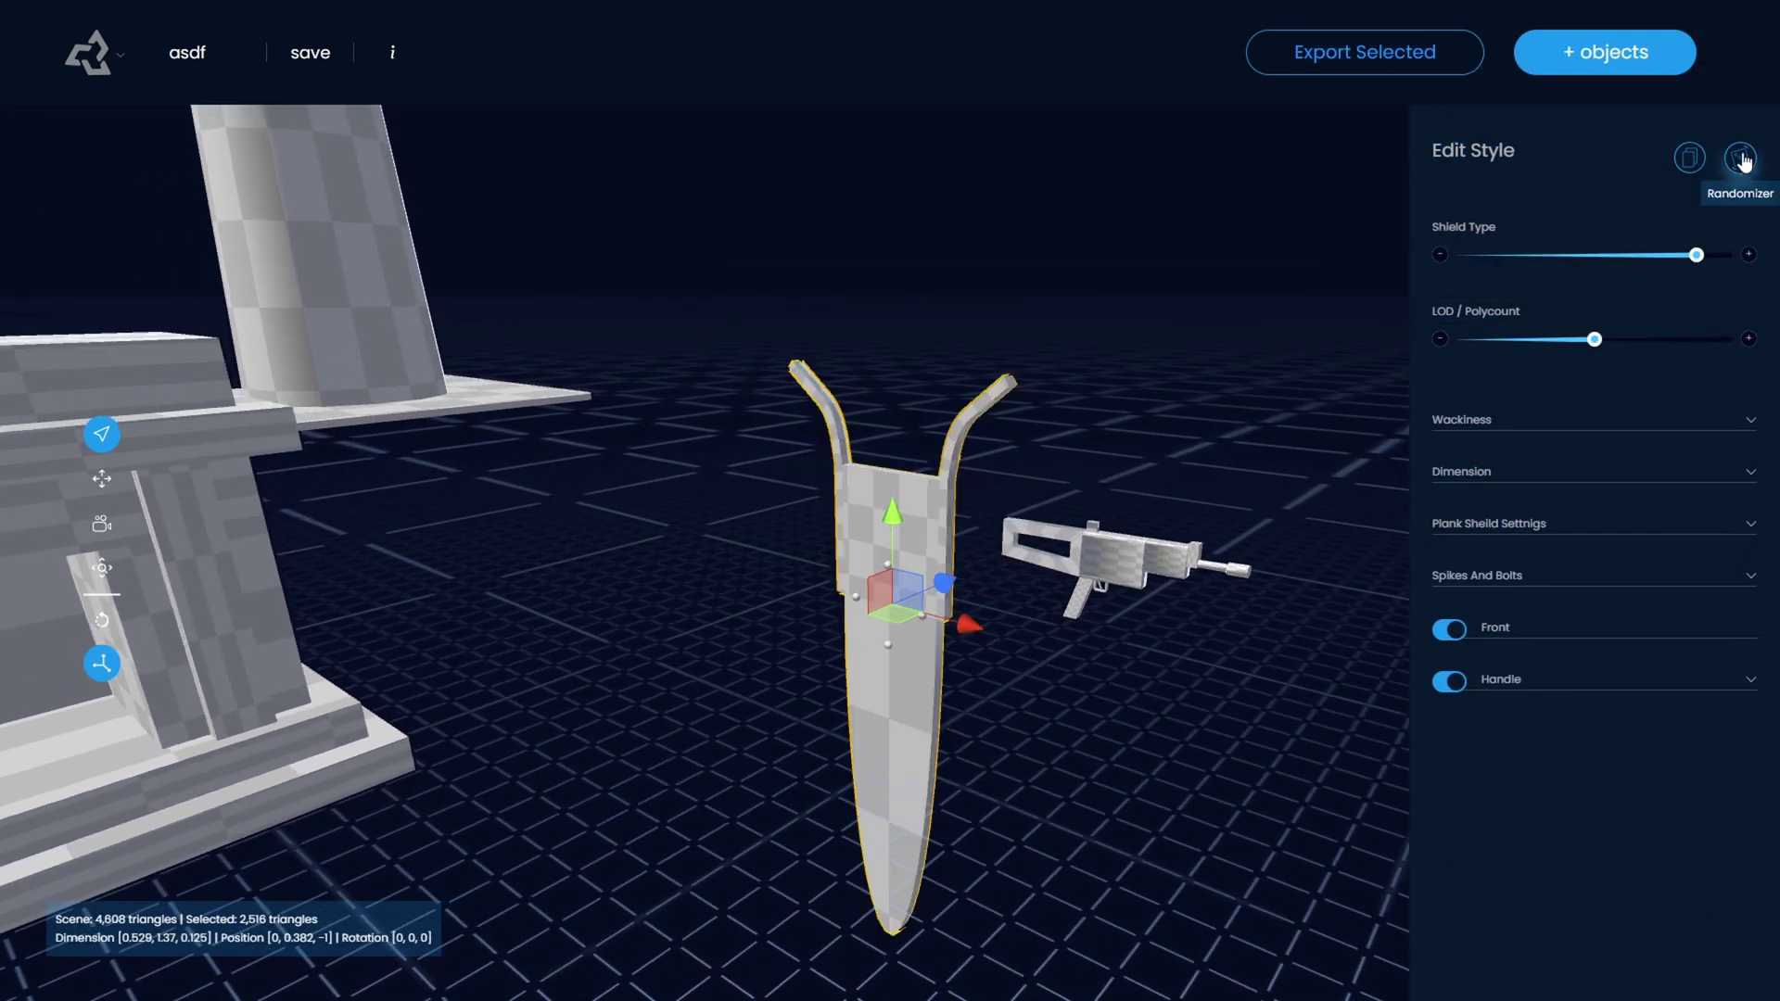
pyautogui.click(1742, 159)
pyautogui.moveTo(1205, 762); pyautogui.dragTo(1253, 751)
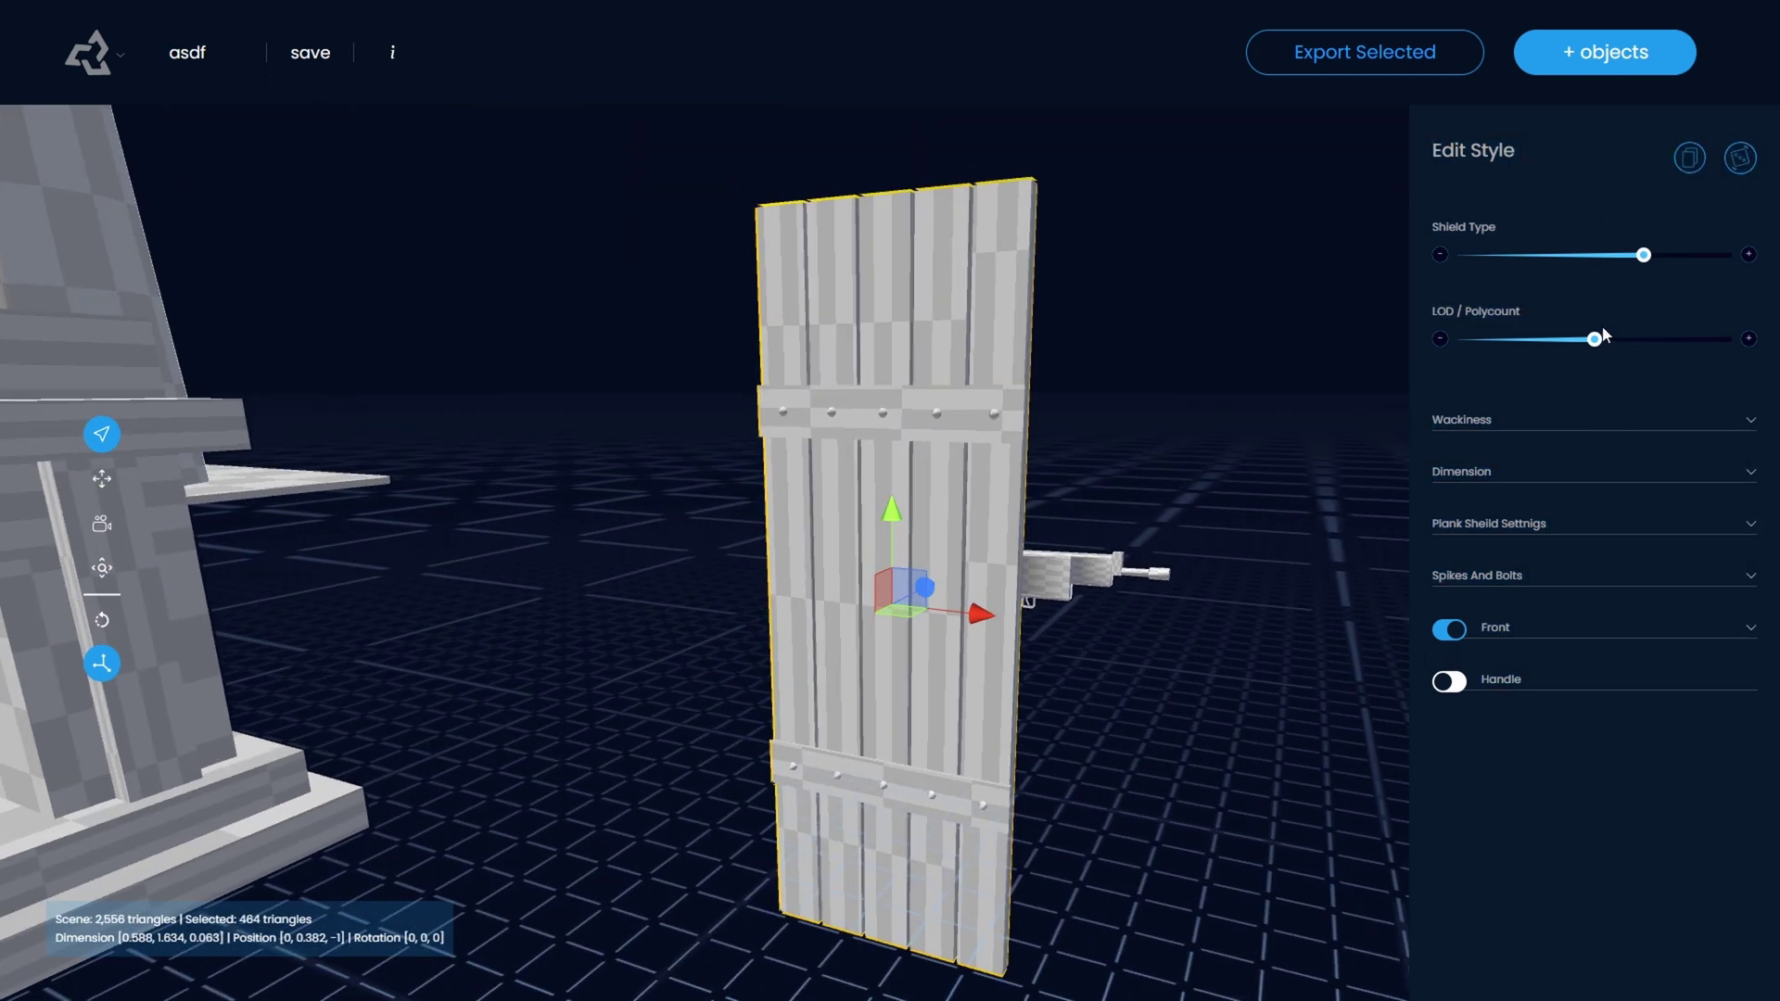
# Step: Adjust the plank shield's LOD / Polycount and Shield Type, and try its Tilt Sideways setting under Wackiness
pyautogui.moveTo(1395, 341); pyautogui.dragTo(1617, 359)
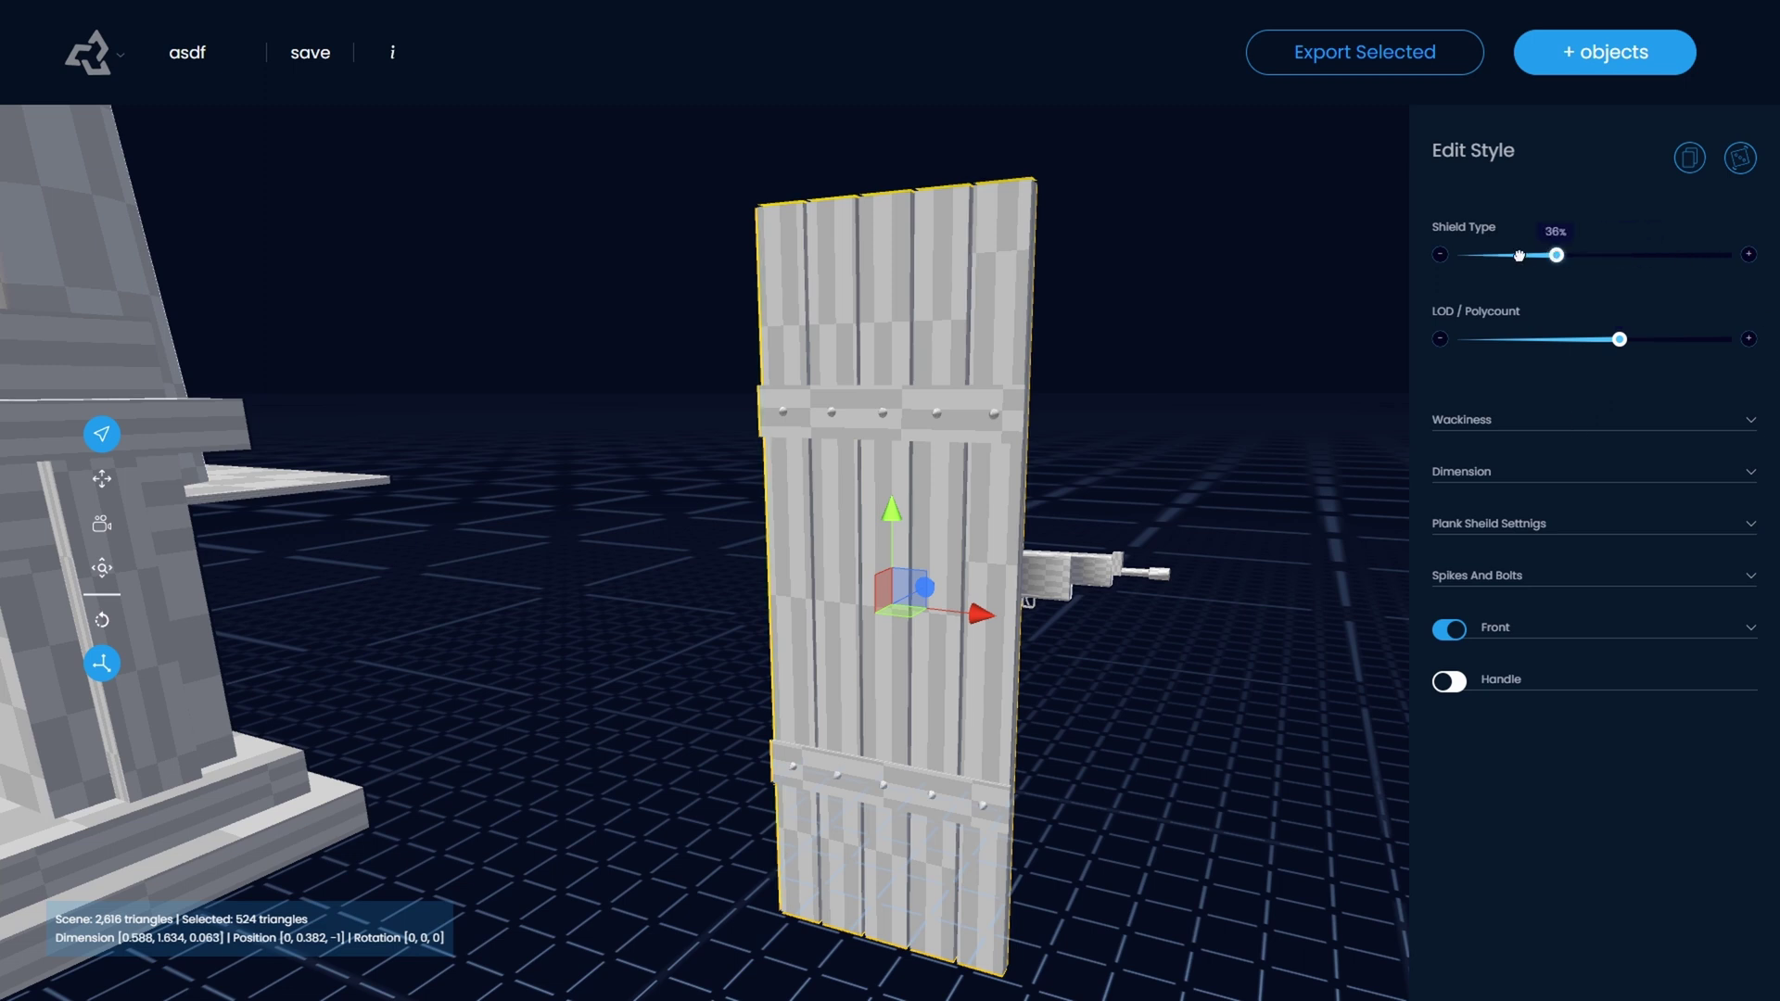
pyautogui.moveTo(1519, 256); pyautogui.dragTo(1655, 290)
pyautogui.click(1749, 423)
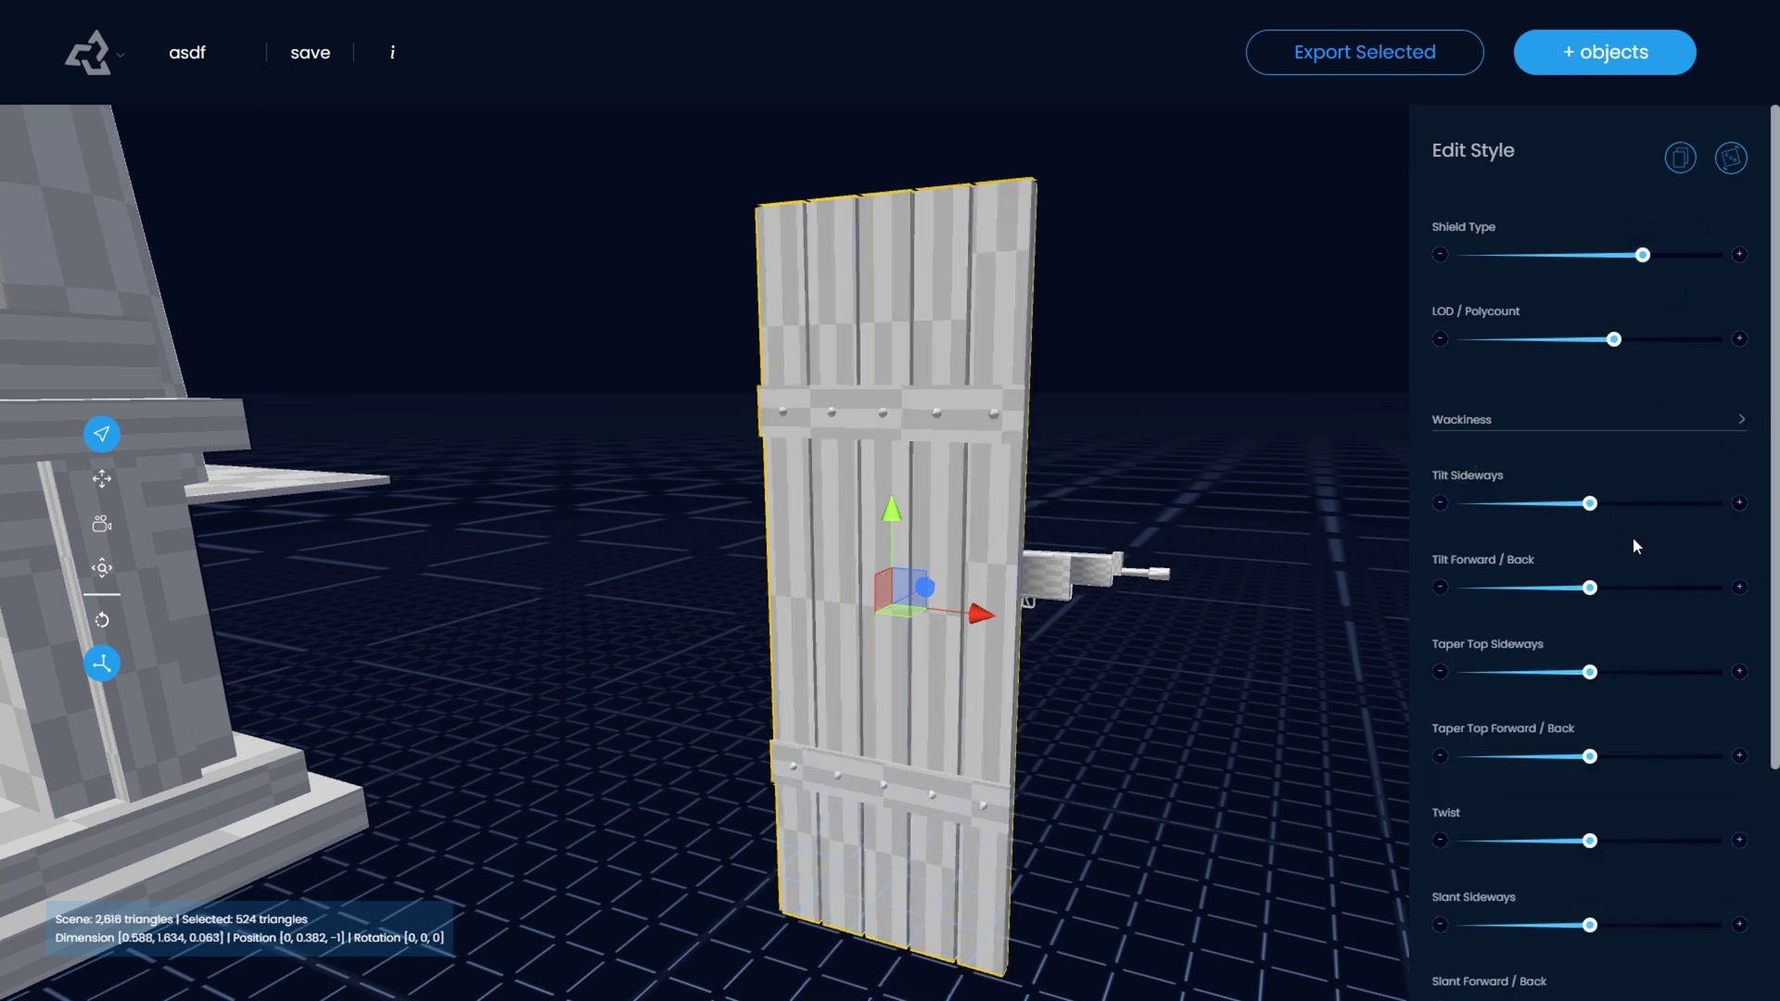
pyautogui.moveTo(1582, 503); pyautogui.dragTo(1576, 504)
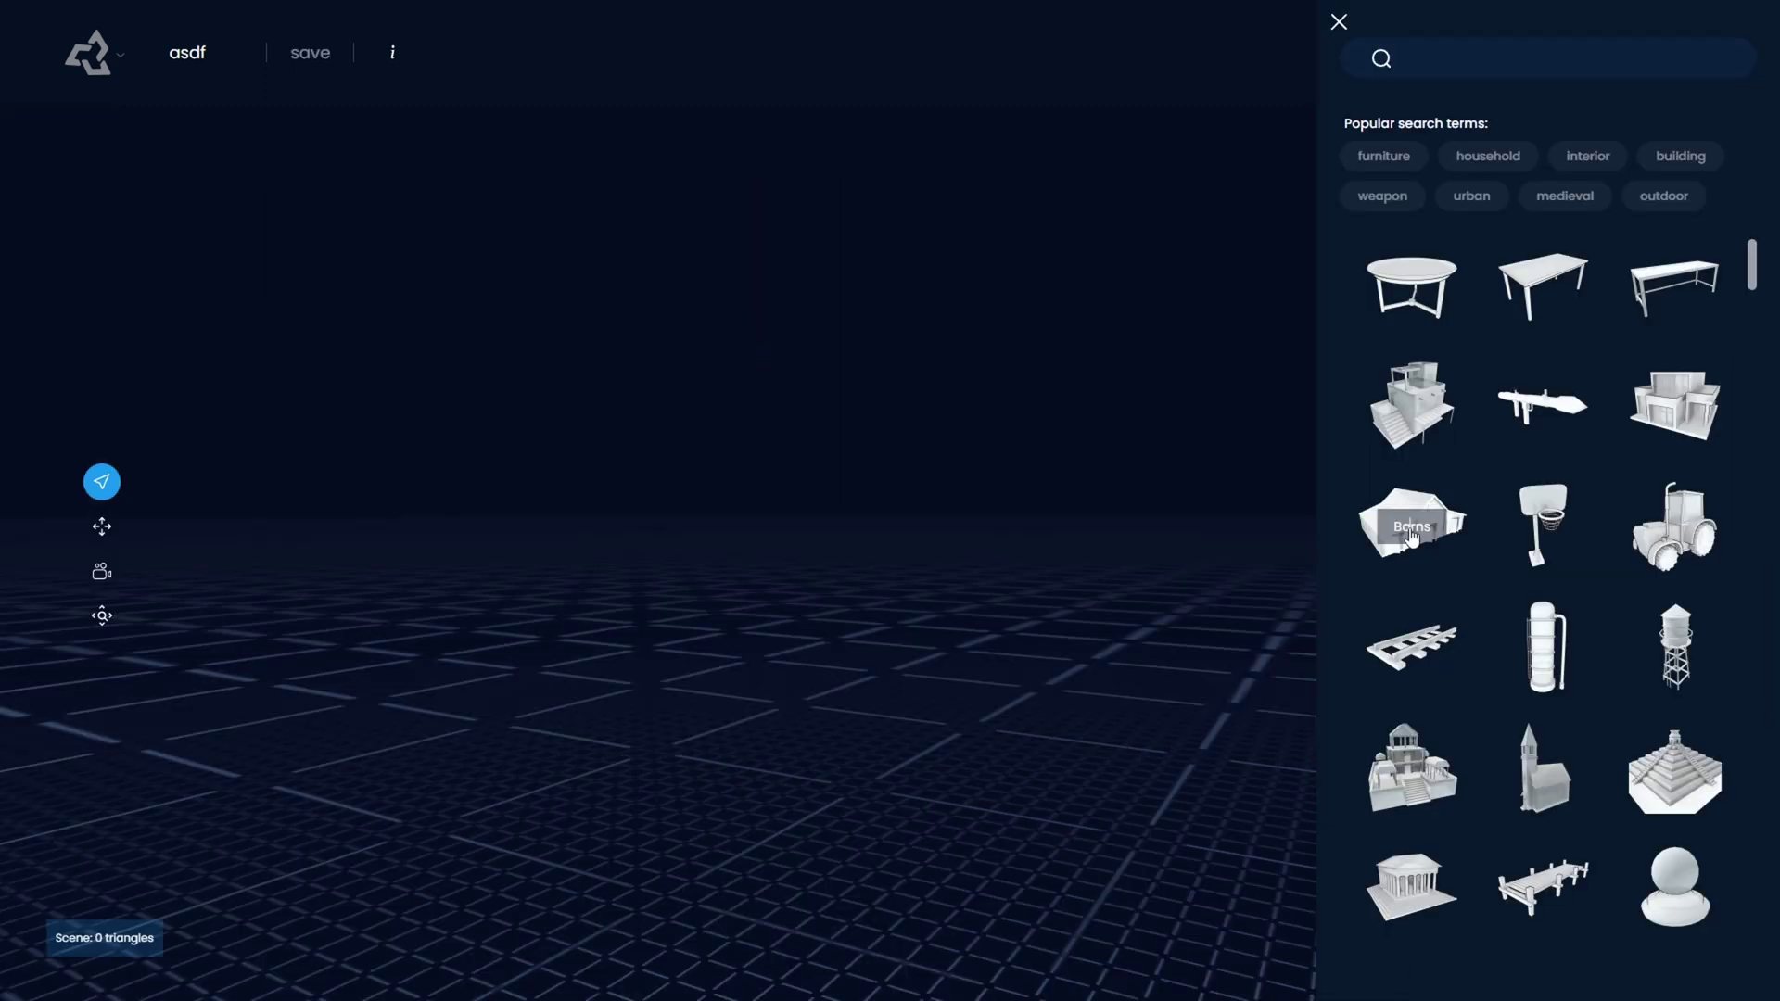
# Step: Add a barn from the object library to the empty scene and view its front
pyautogui.click(1410, 538)
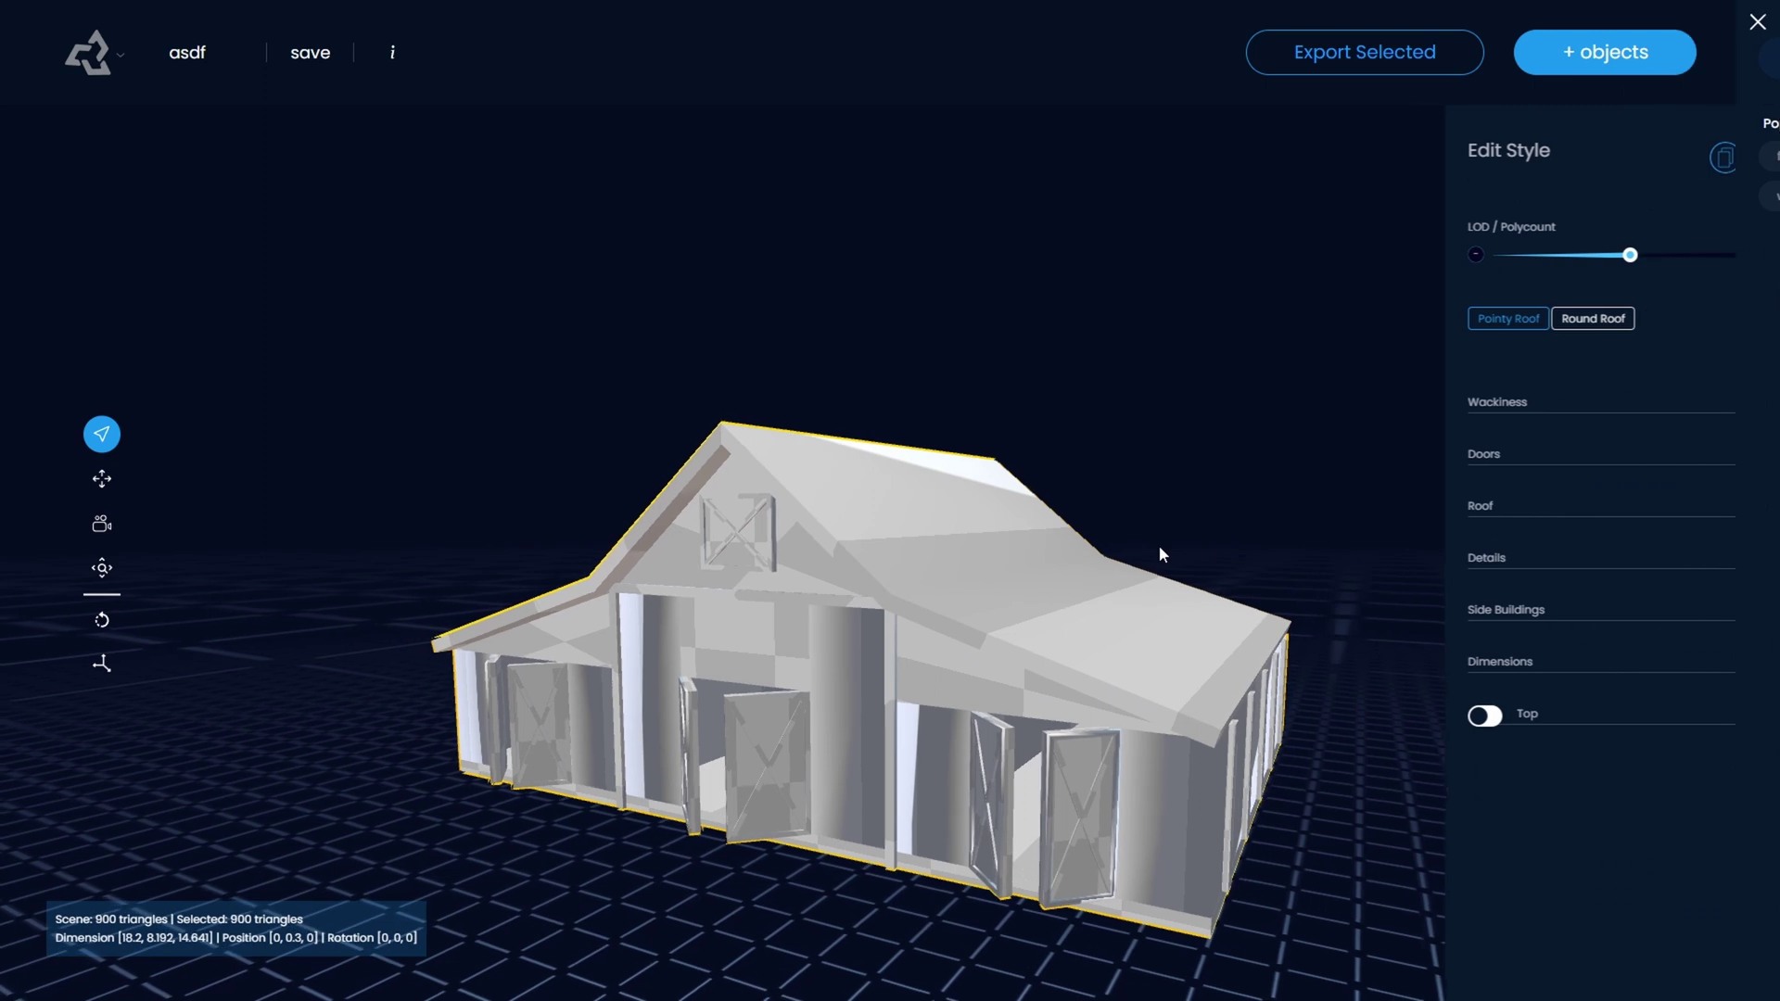
pyautogui.moveTo(955, 428); pyautogui.dragTo(1031, 425)
pyautogui.scroll(-2, 1070, 464)
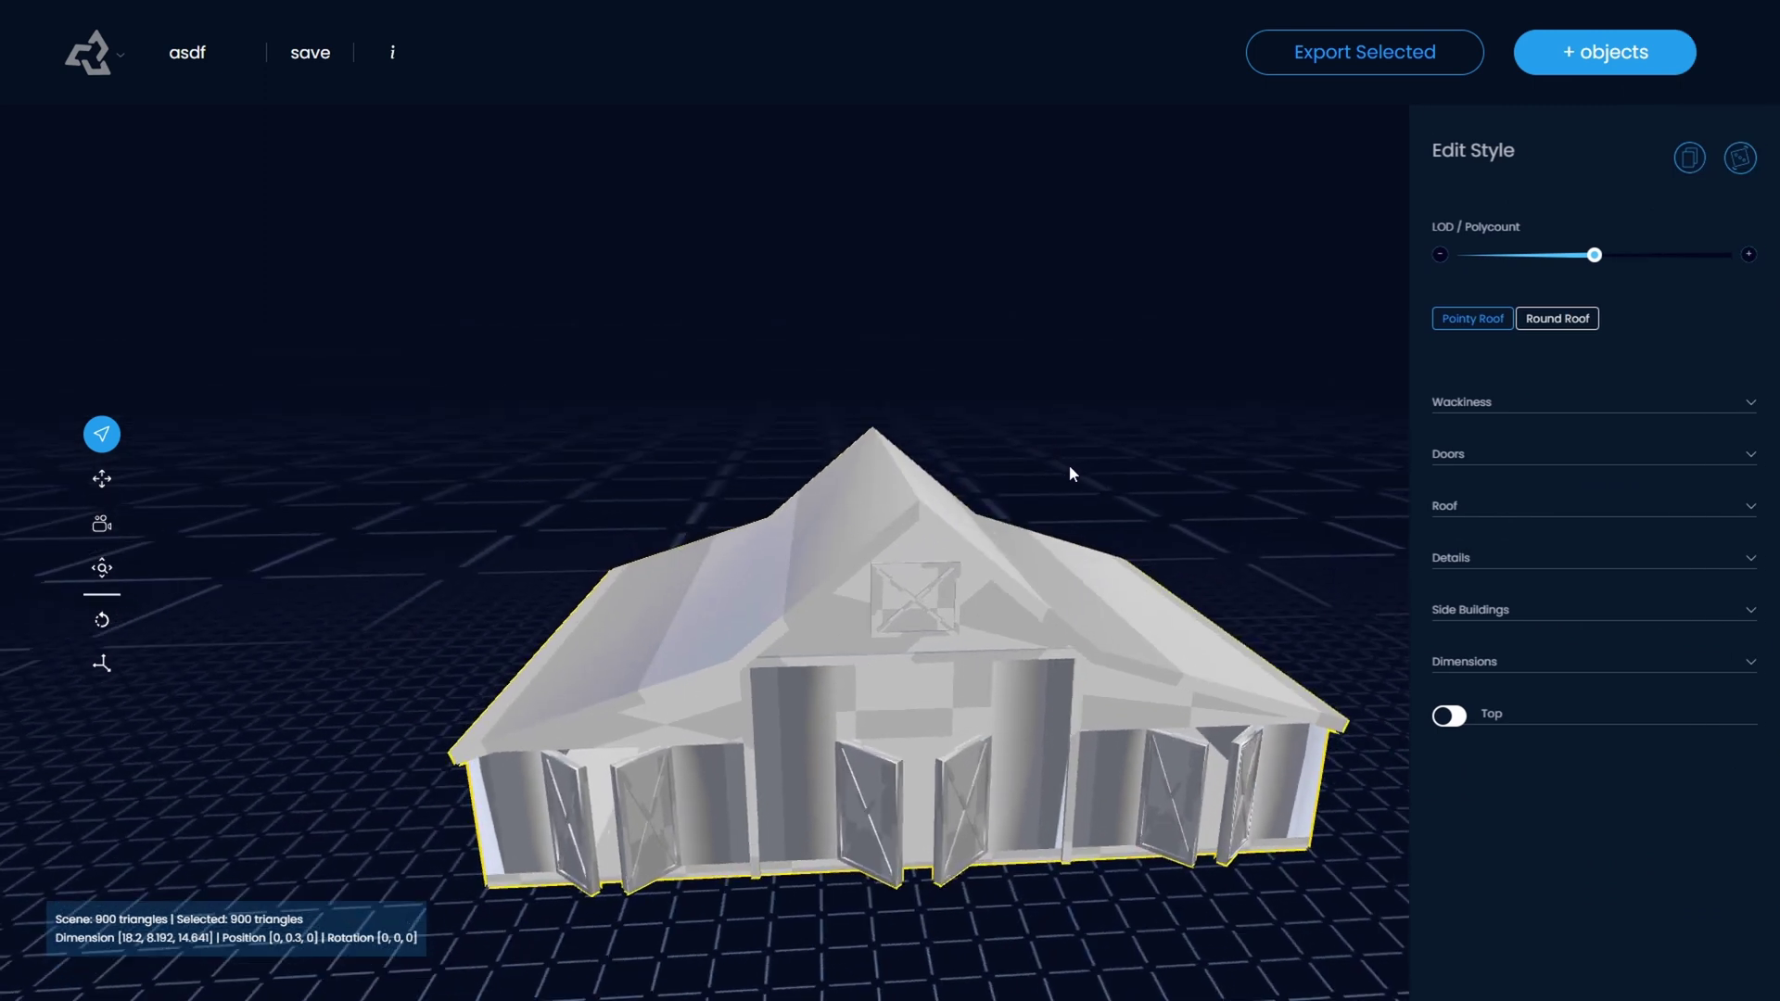
pyautogui.click(980, 640)
pyautogui.click(981, 640)
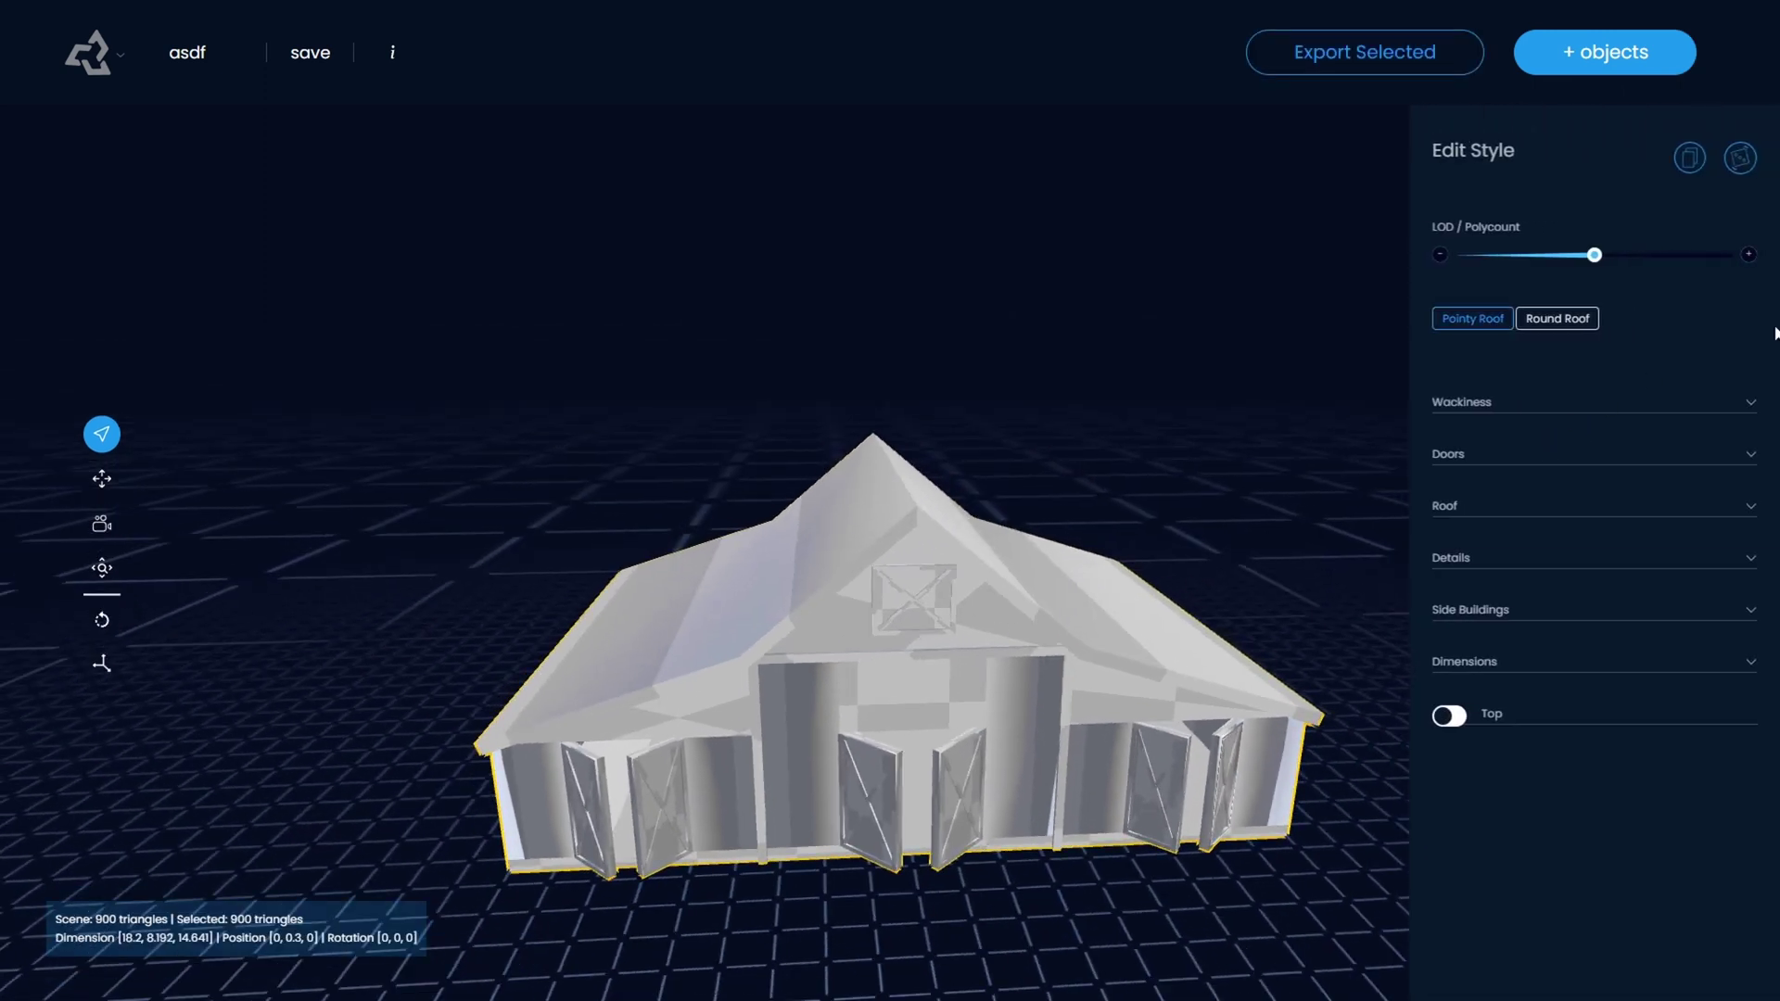
# Step: Randomize the barn's style five times to generate different variants
pyautogui.click(1741, 160)
pyautogui.moveTo(1110, 465); pyautogui.dragTo(1073, 461)
pyautogui.click(1742, 159)
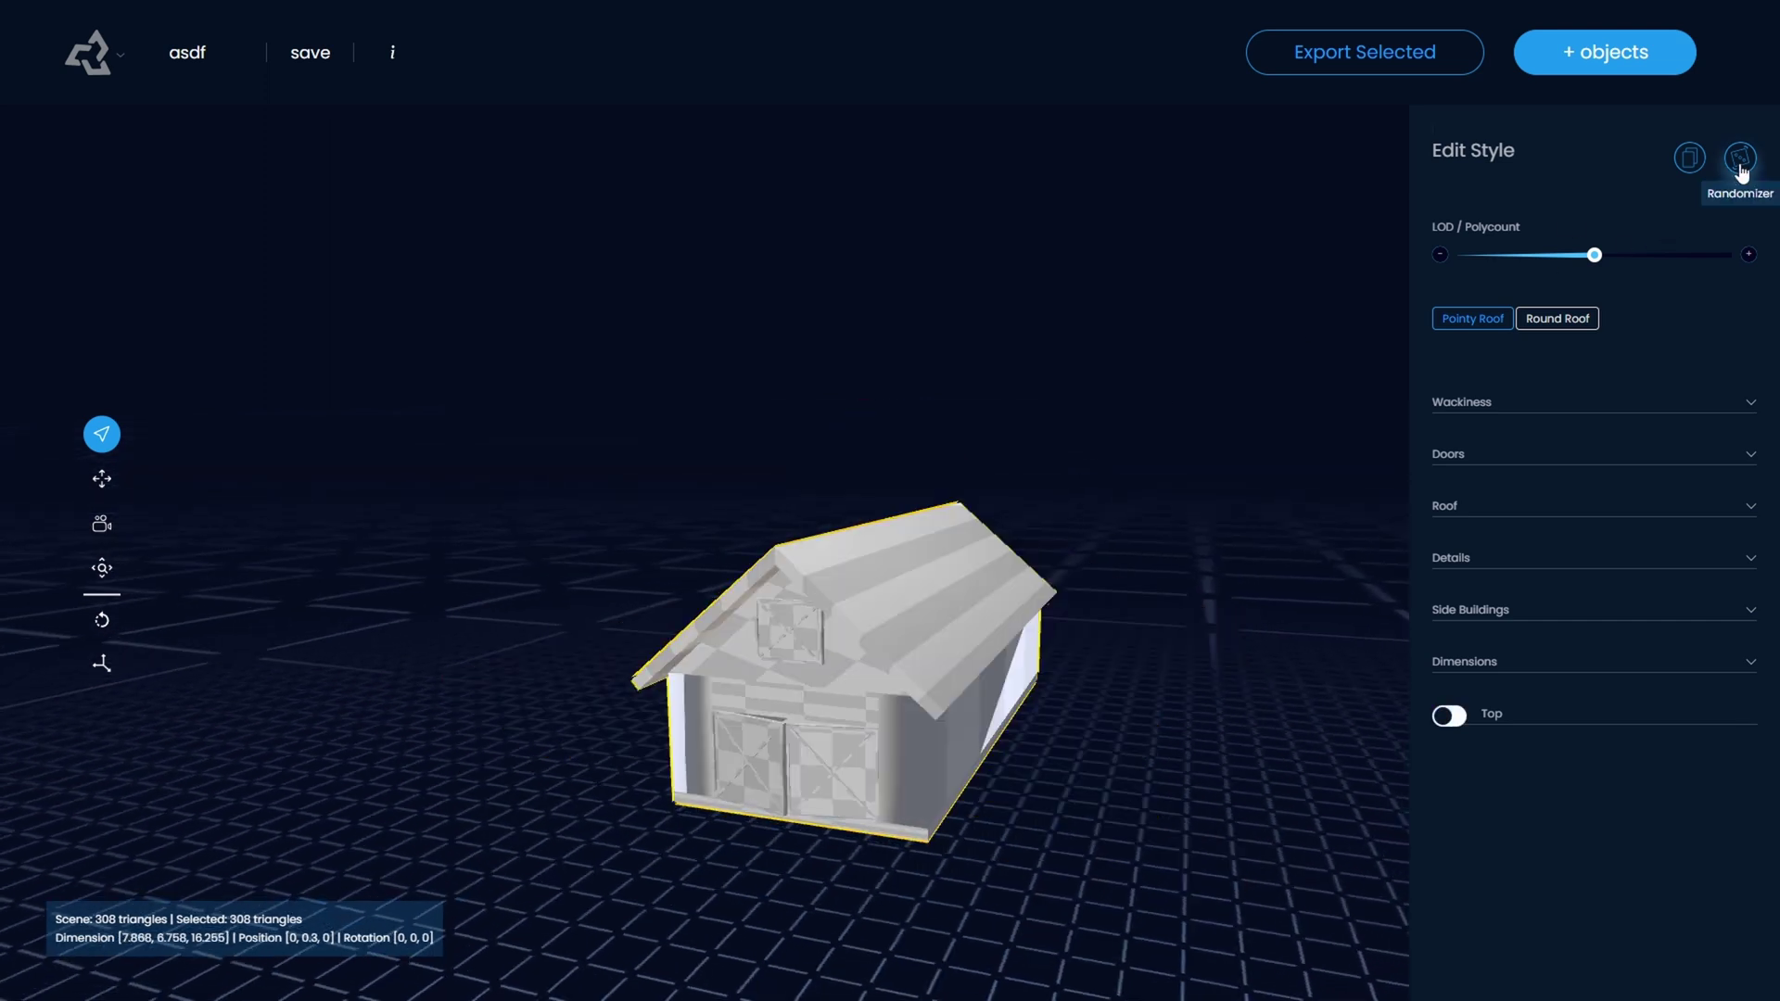
pyautogui.click(1741, 172)
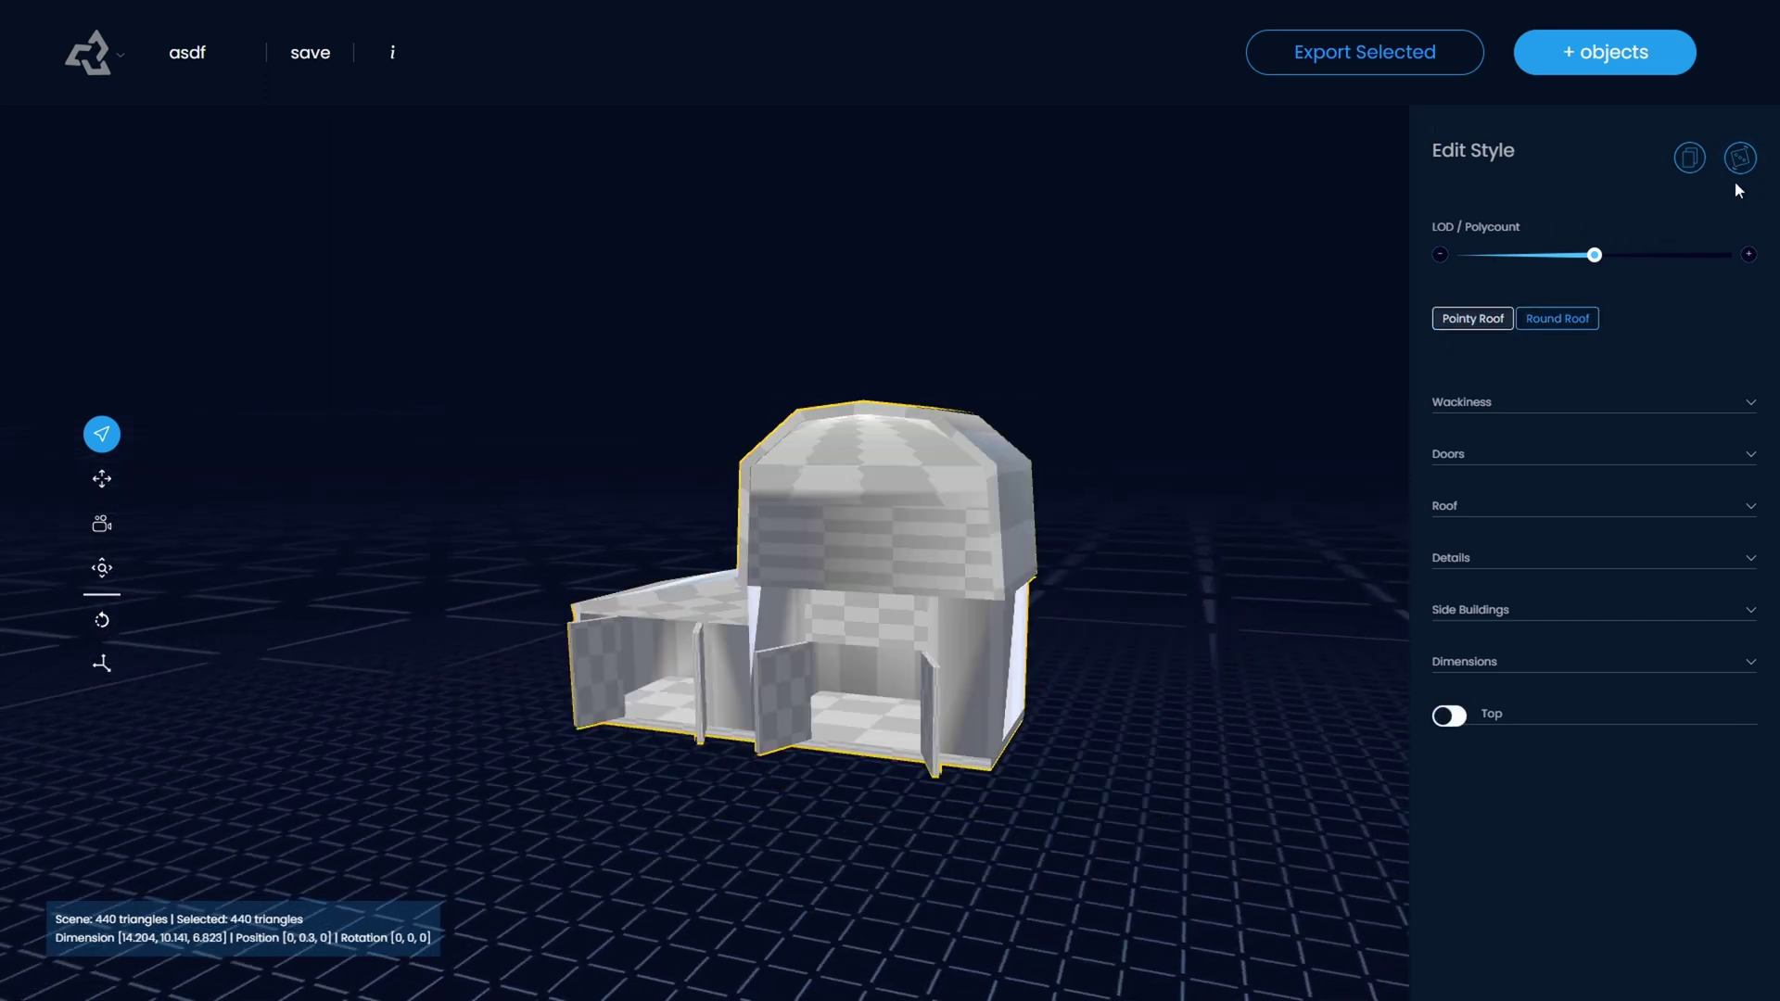
pyautogui.click(1752, 174)
pyautogui.moveTo(894, 473); pyautogui.dragTo(864, 538)
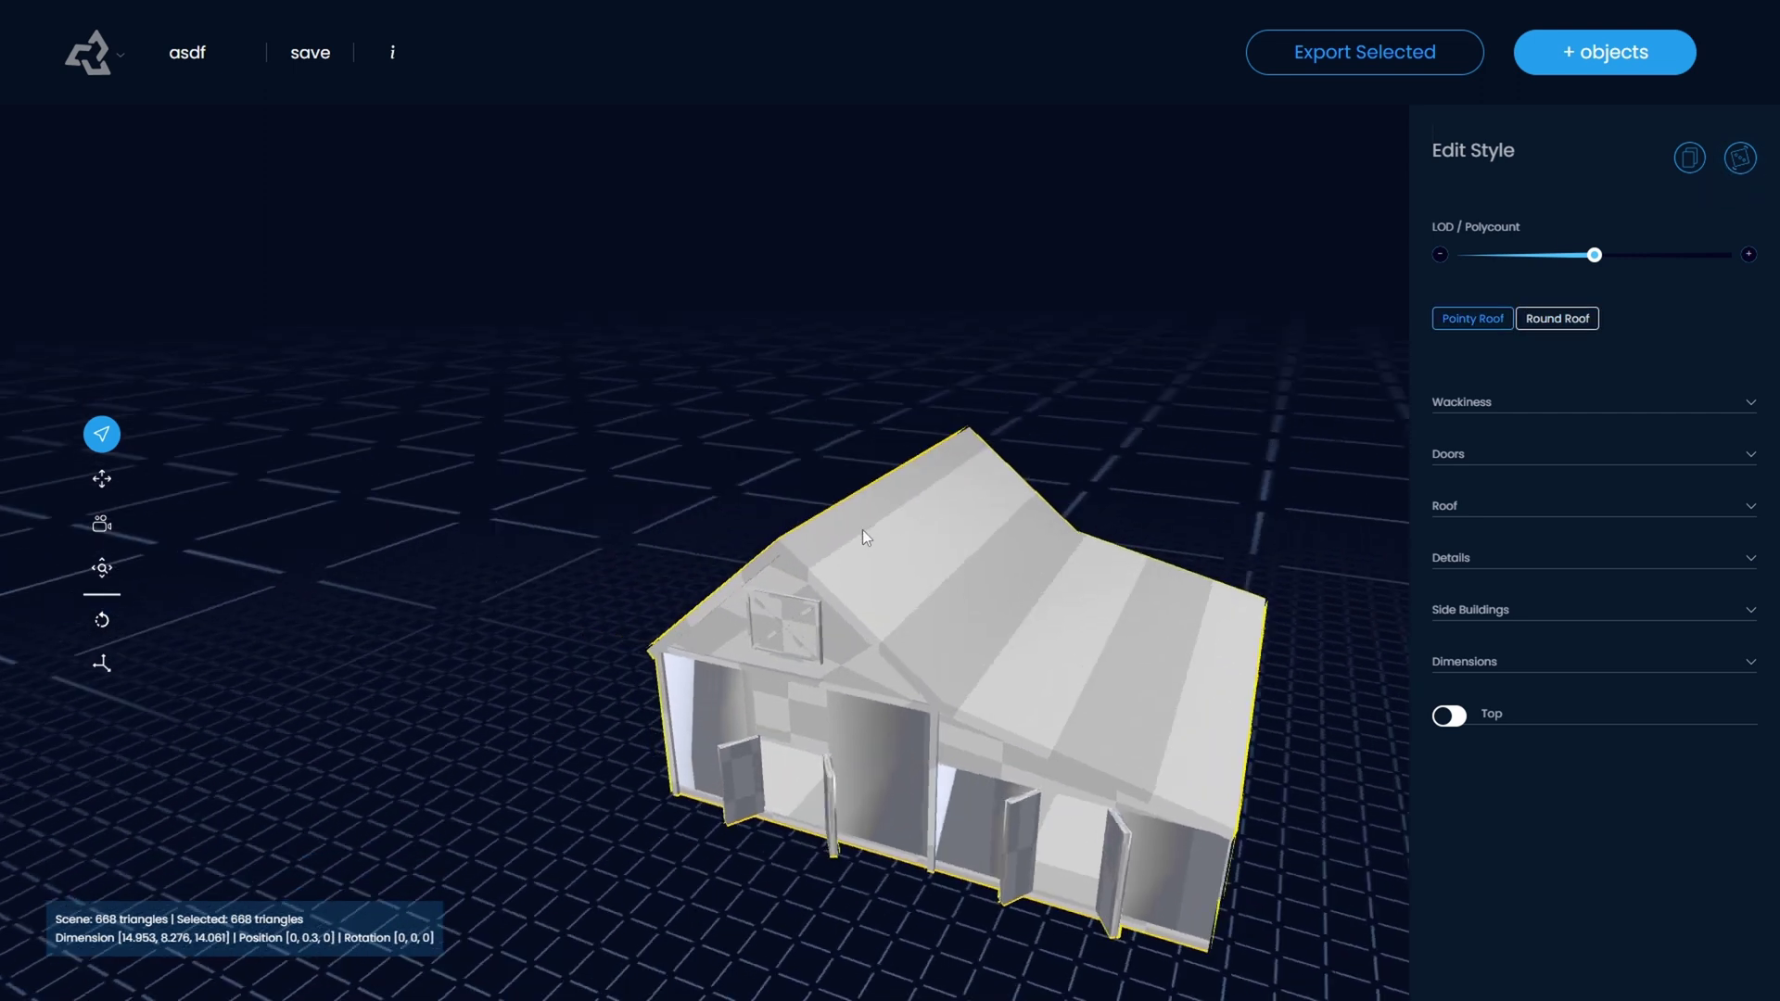
pyautogui.click(1755, 161)
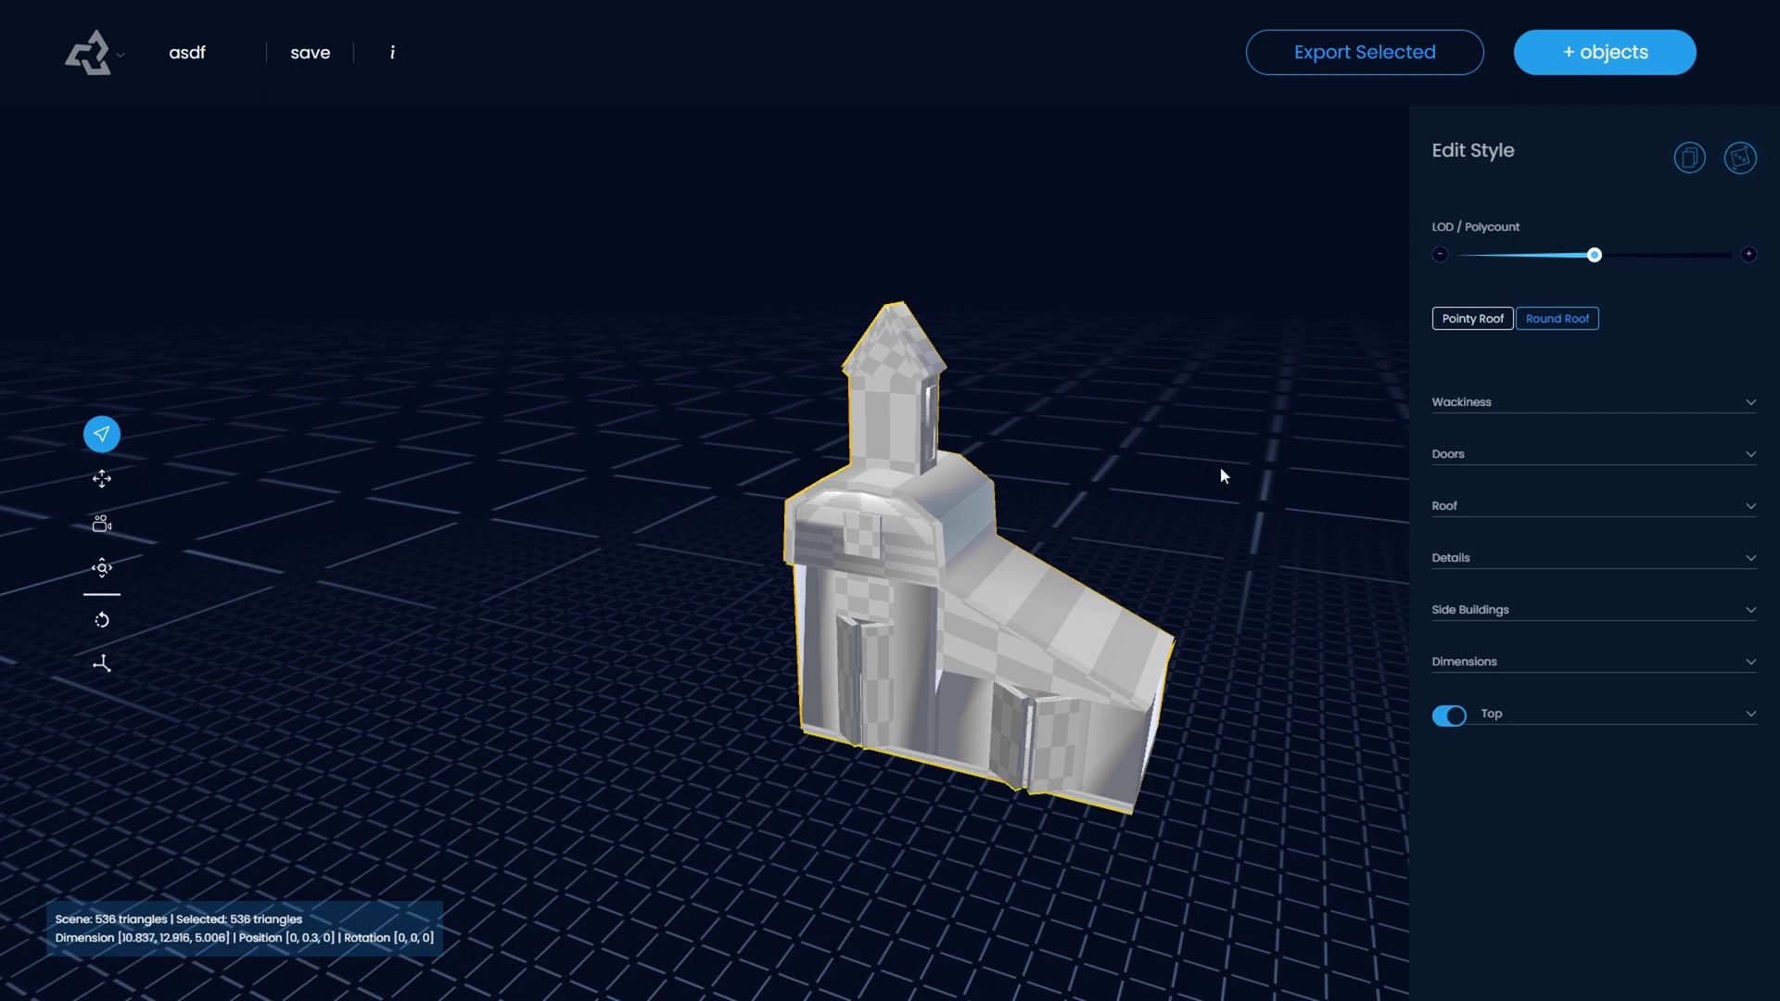
# Step: Select the barn and delete it from the scene
pyautogui.click(1218, 504)
pyautogui.click(943, 681)
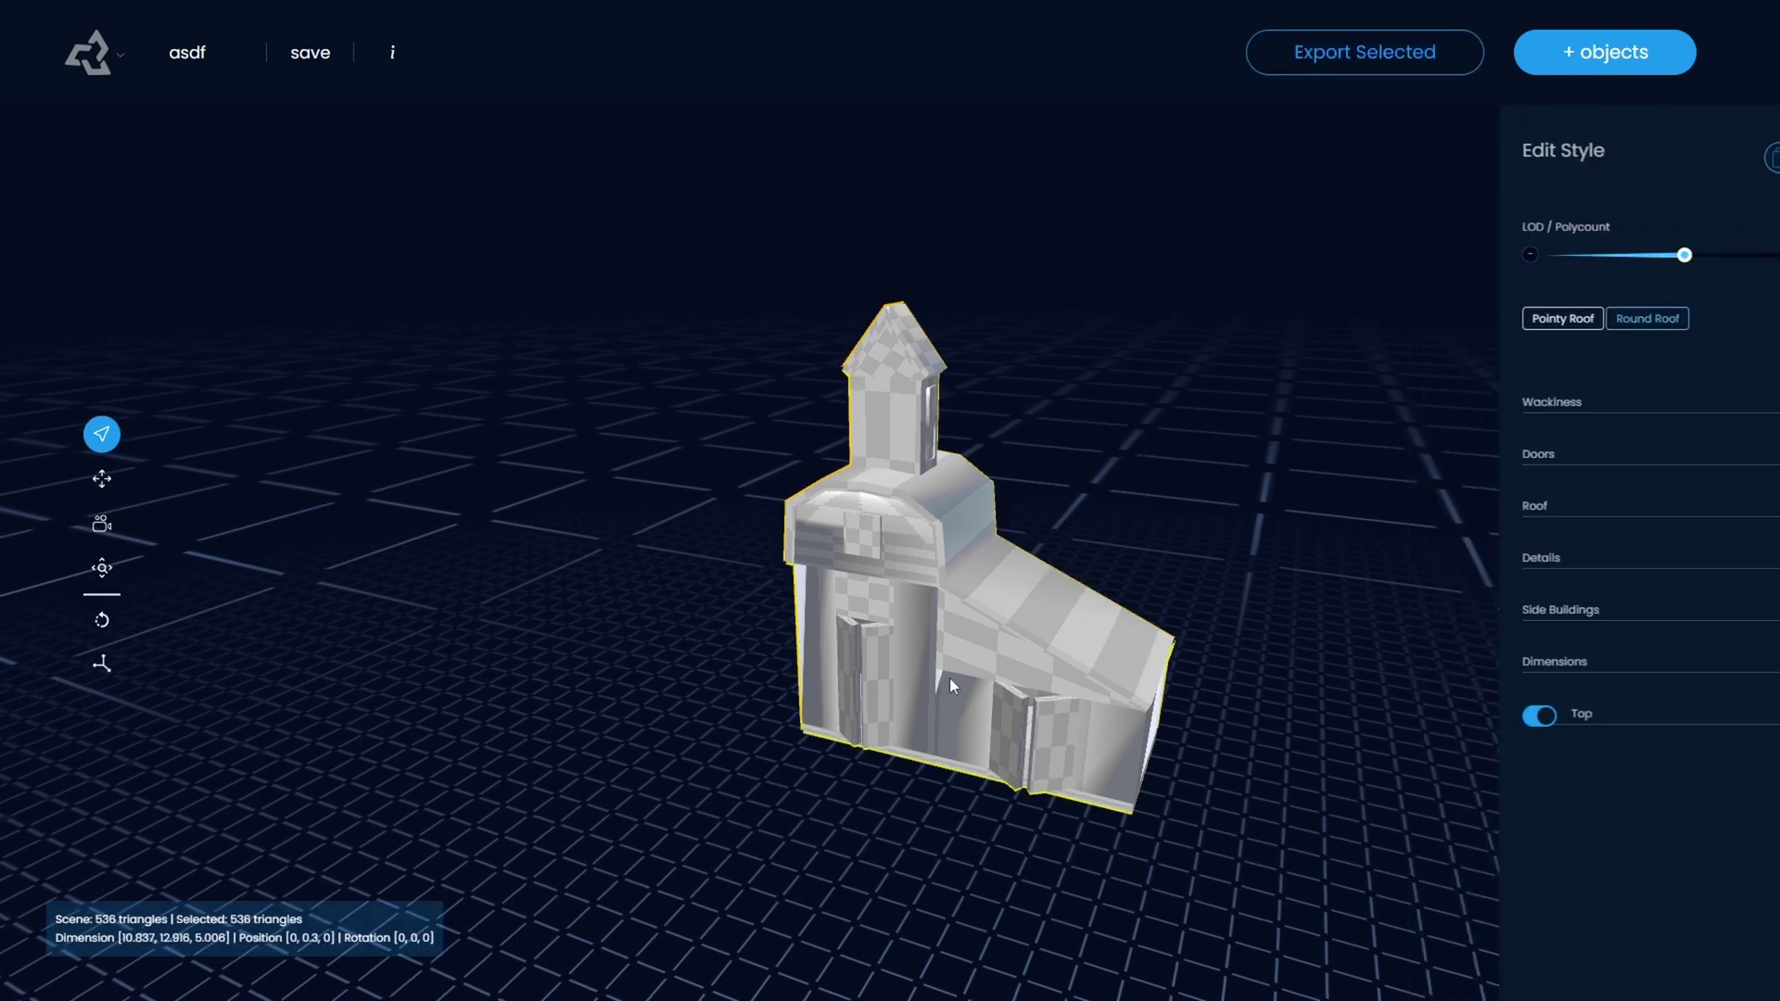
pyautogui.click(1082, 579)
pyautogui.click(1029, 609)
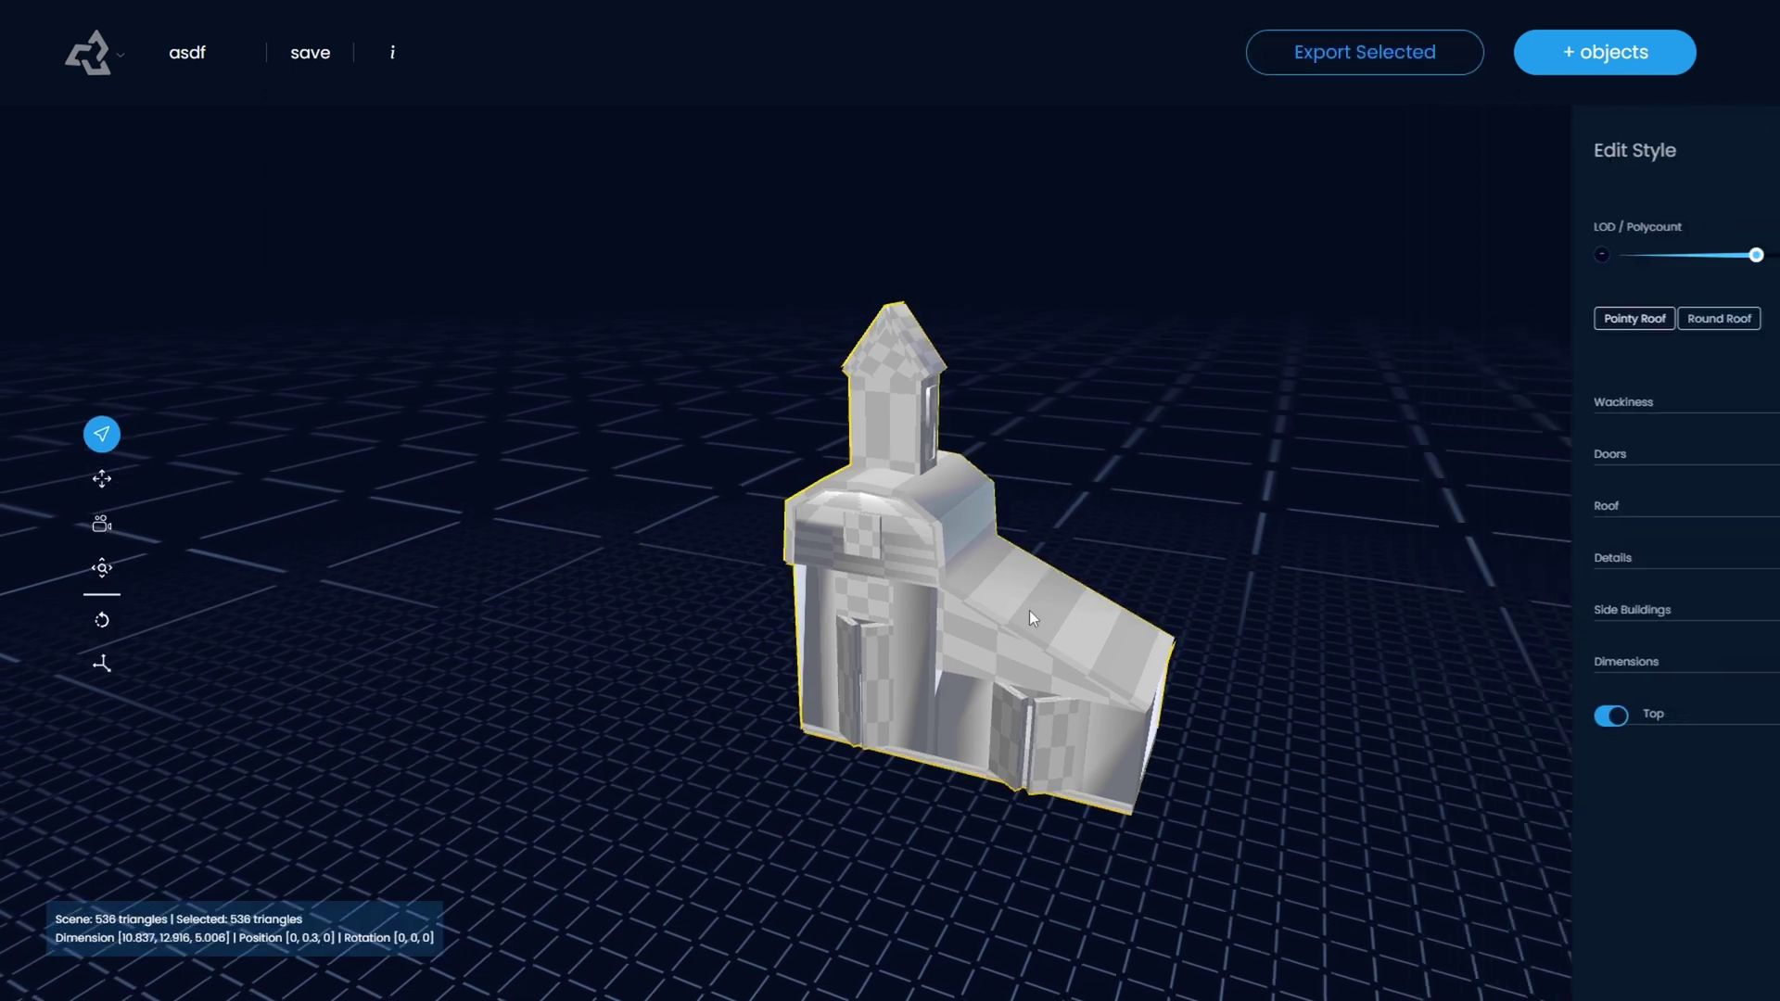
pyautogui.press('Delete')
# Step: Add a rifle from the object library to the scene and inspect it from another angle
pyautogui.click(1604, 52)
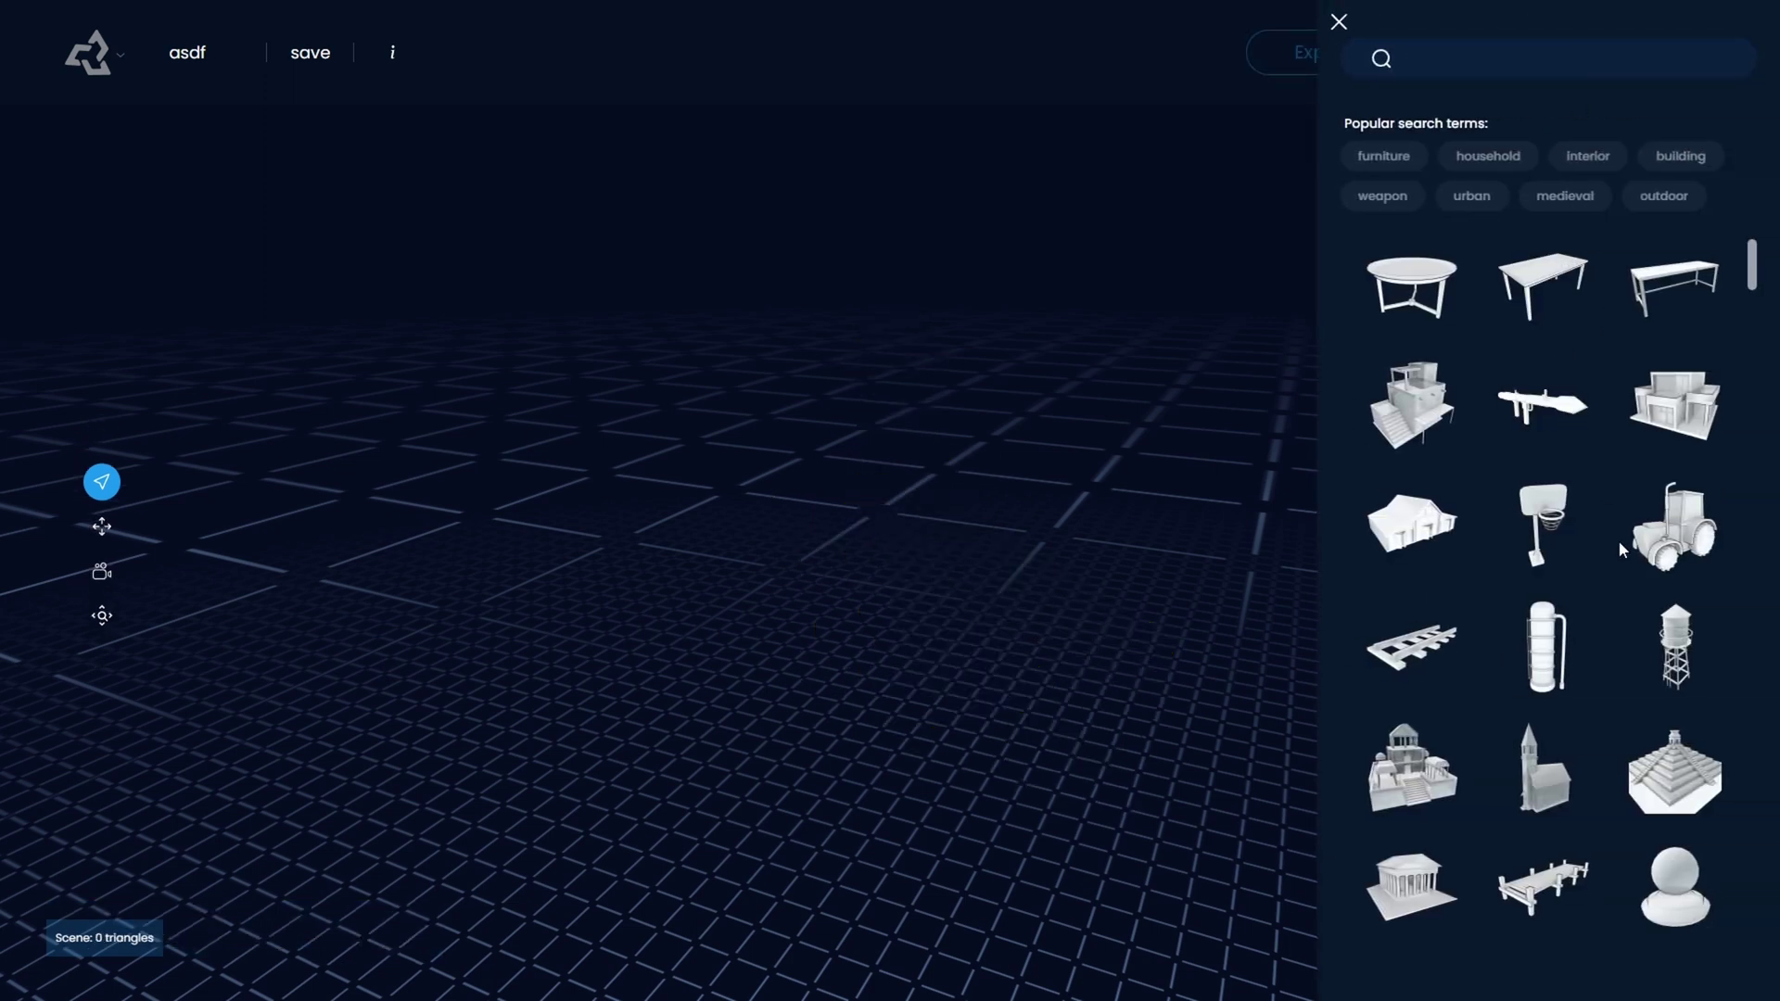
pyautogui.scroll(-5, 1669, 503)
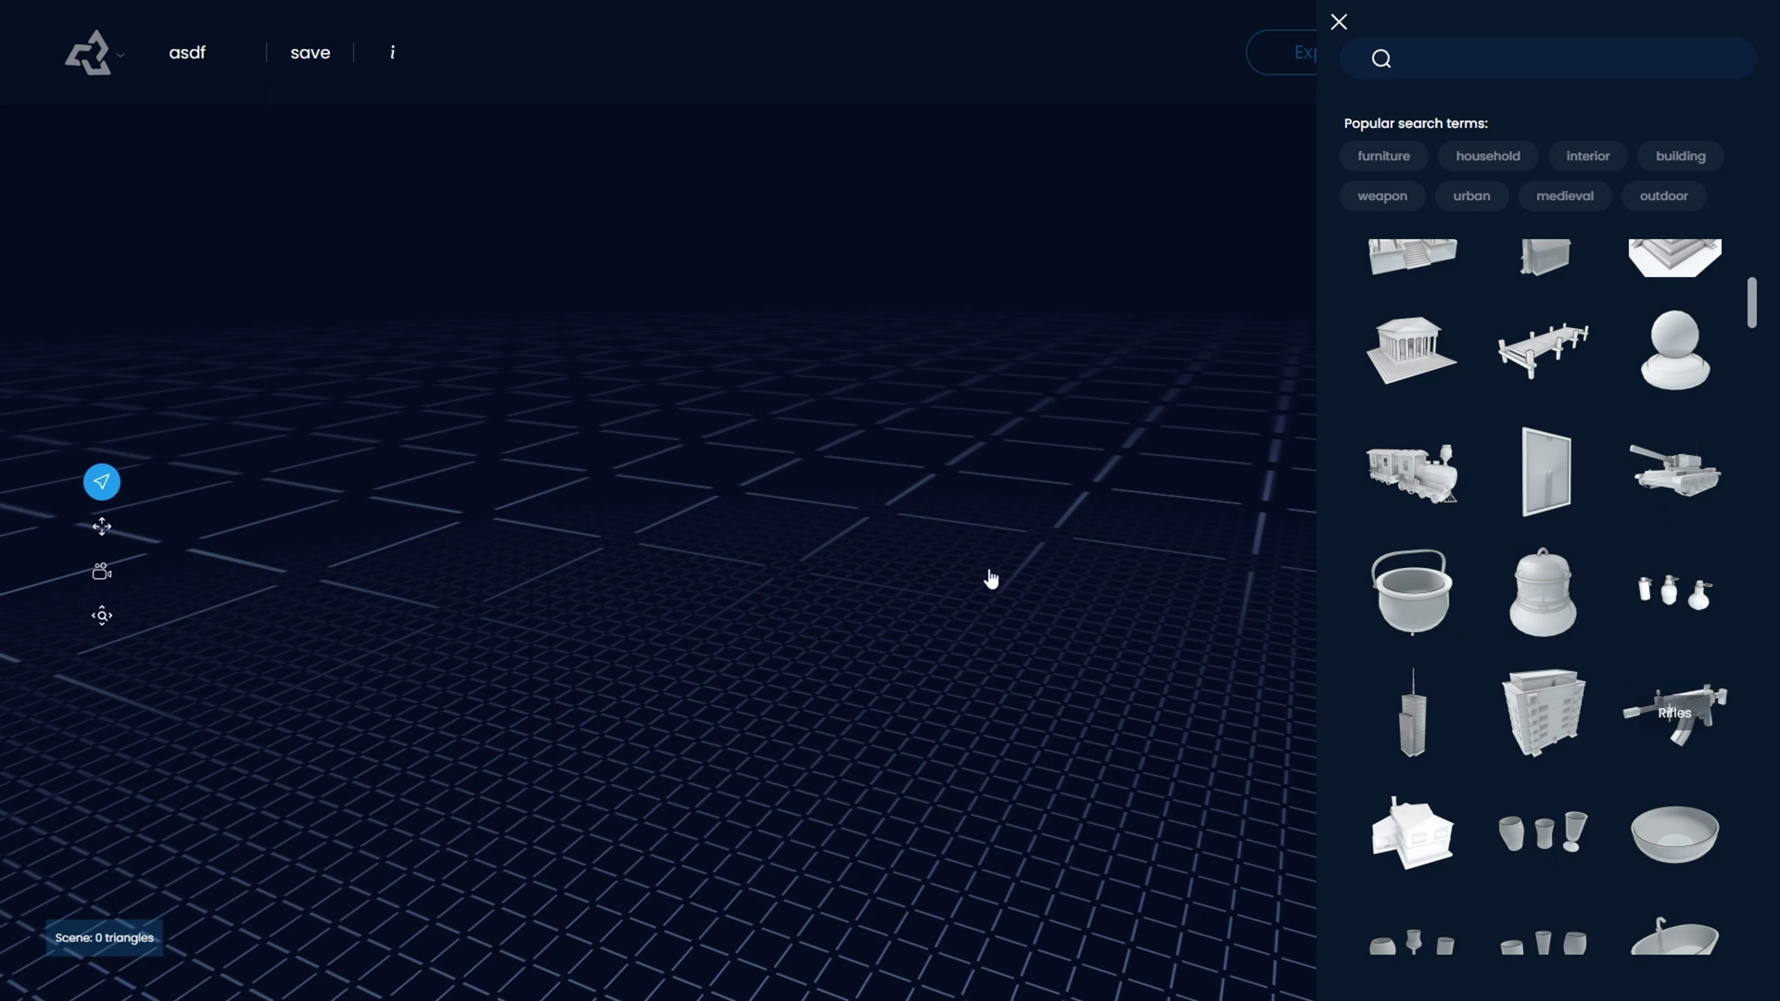
pyautogui.moveTo(990, 578); pyautogui.dragTo(981, 573)
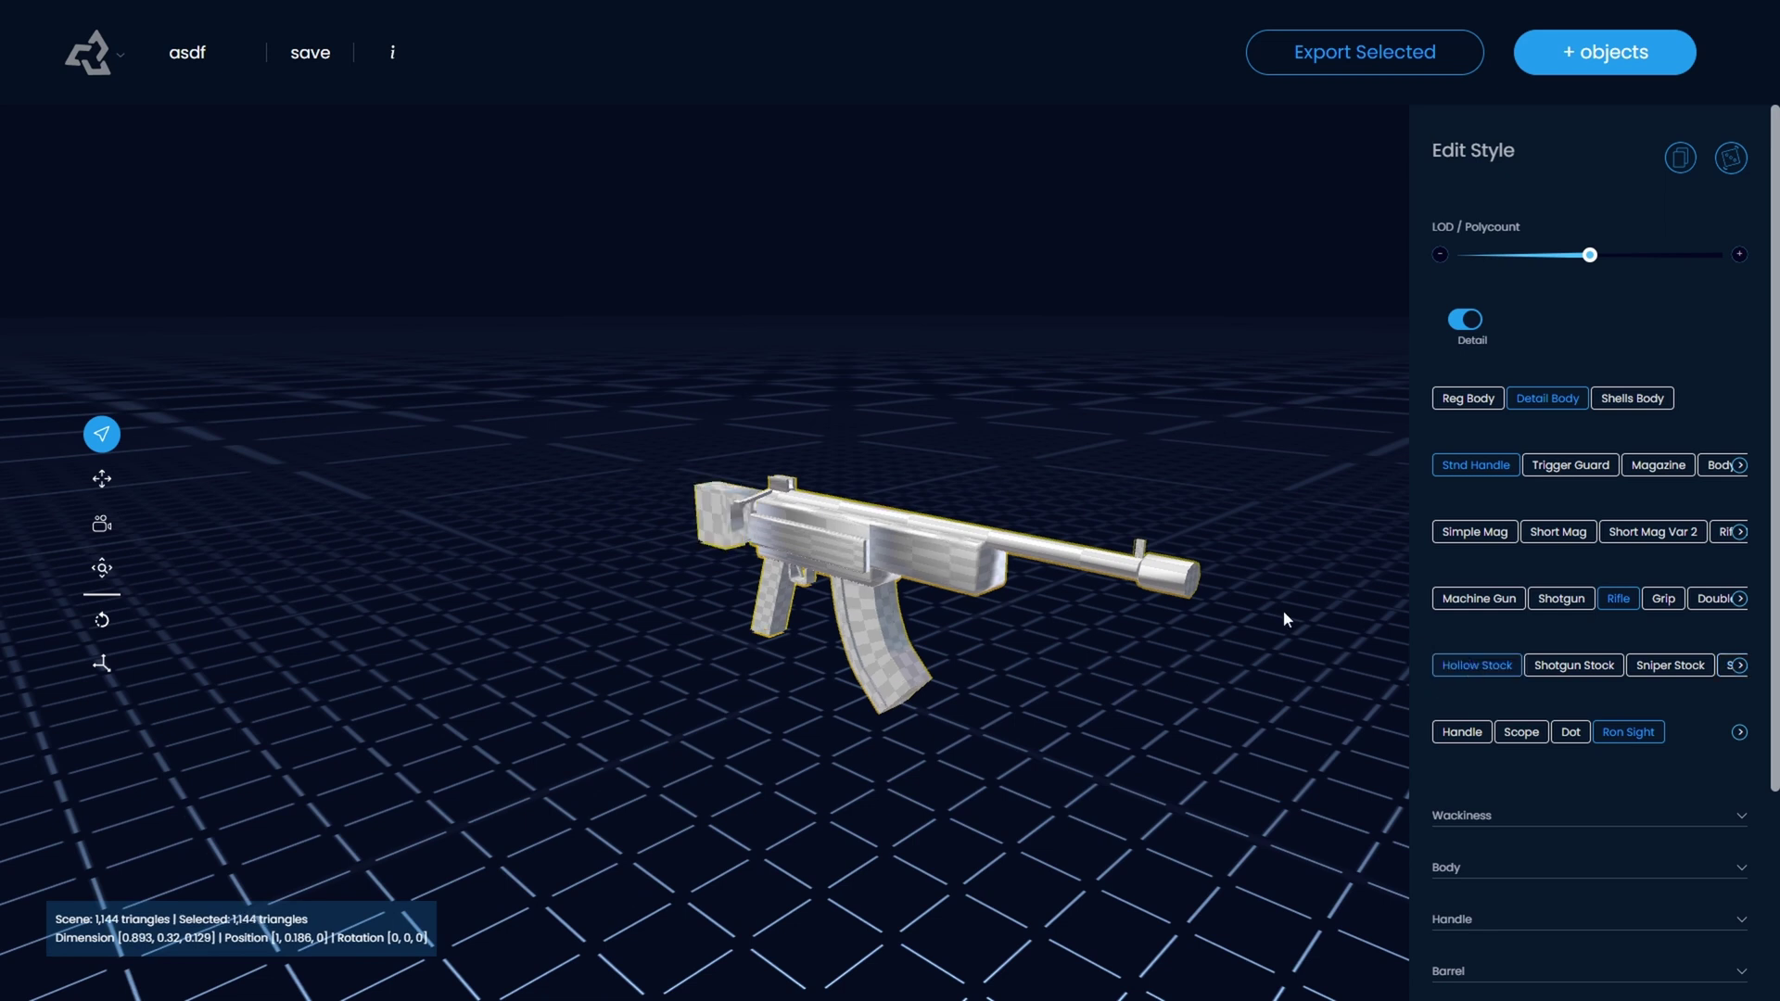
pyautogui.moveTo(742, 687); pyautogui.dragTo(973, 674)
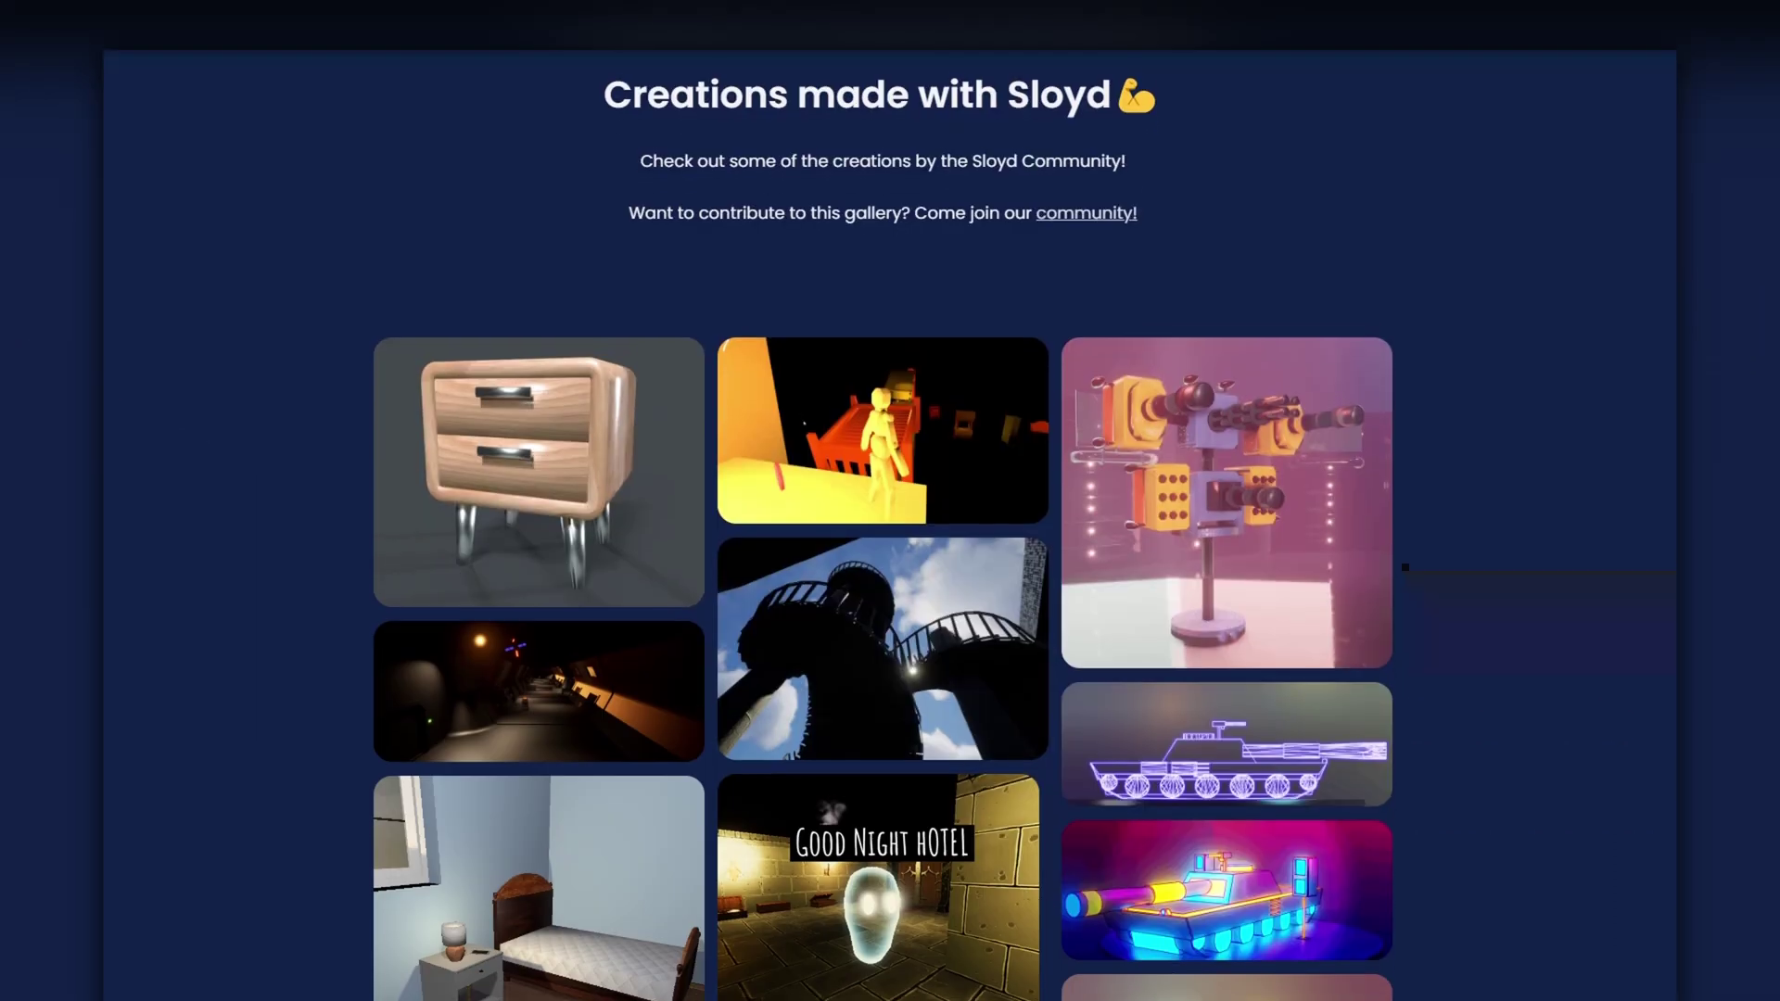
# Step: Look through the gallery of community creations made with Sloyd
pyautogui.scroll(-3, 889, 524)
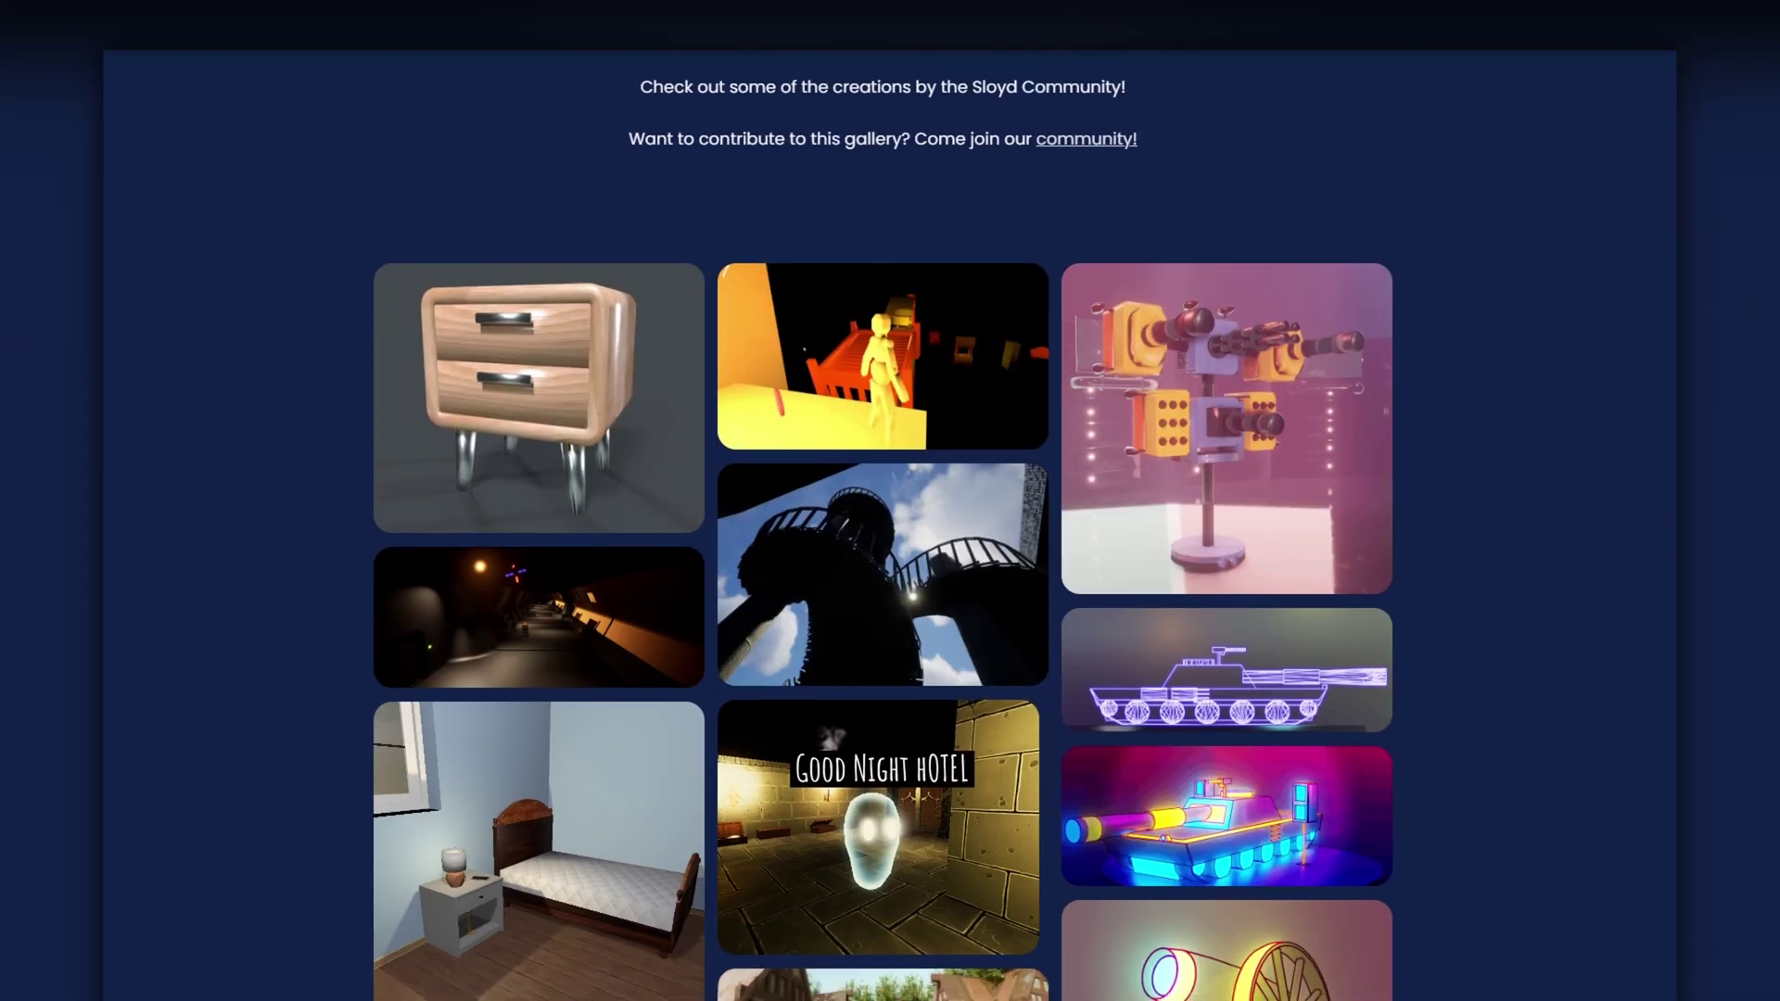
pyautogui.scroll(-3, 883, 528)
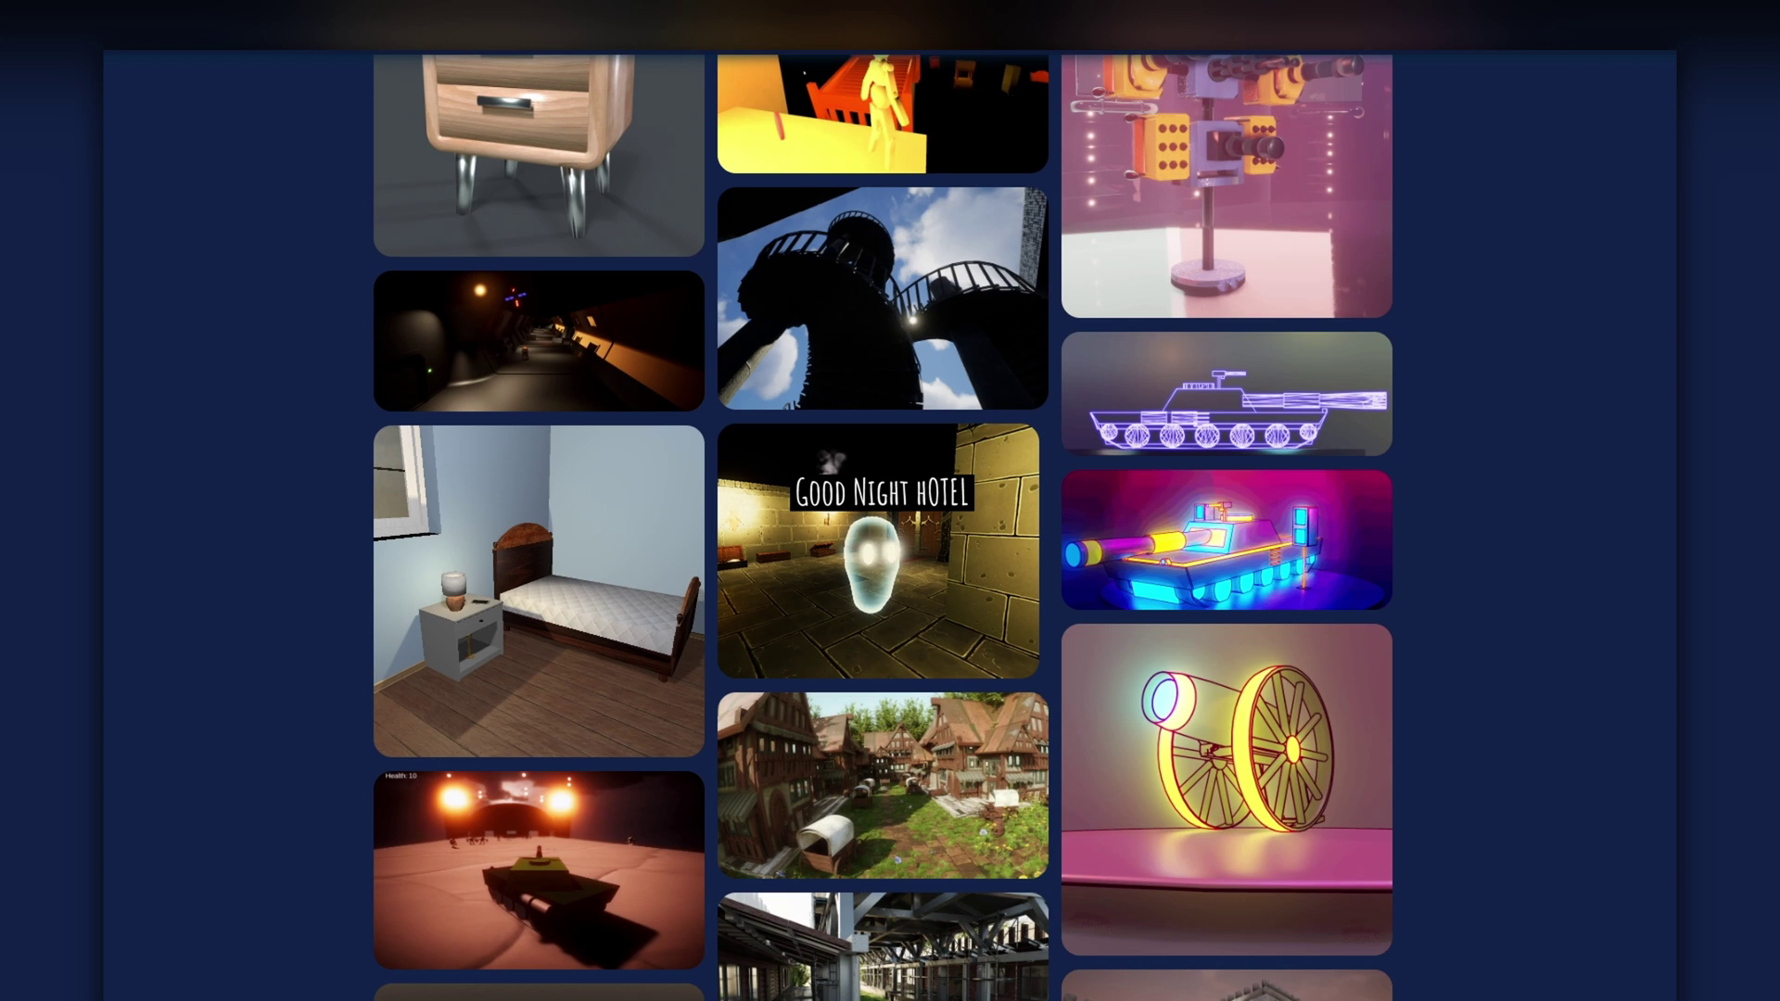
pyautogui.scroll(-3, 882, 529)
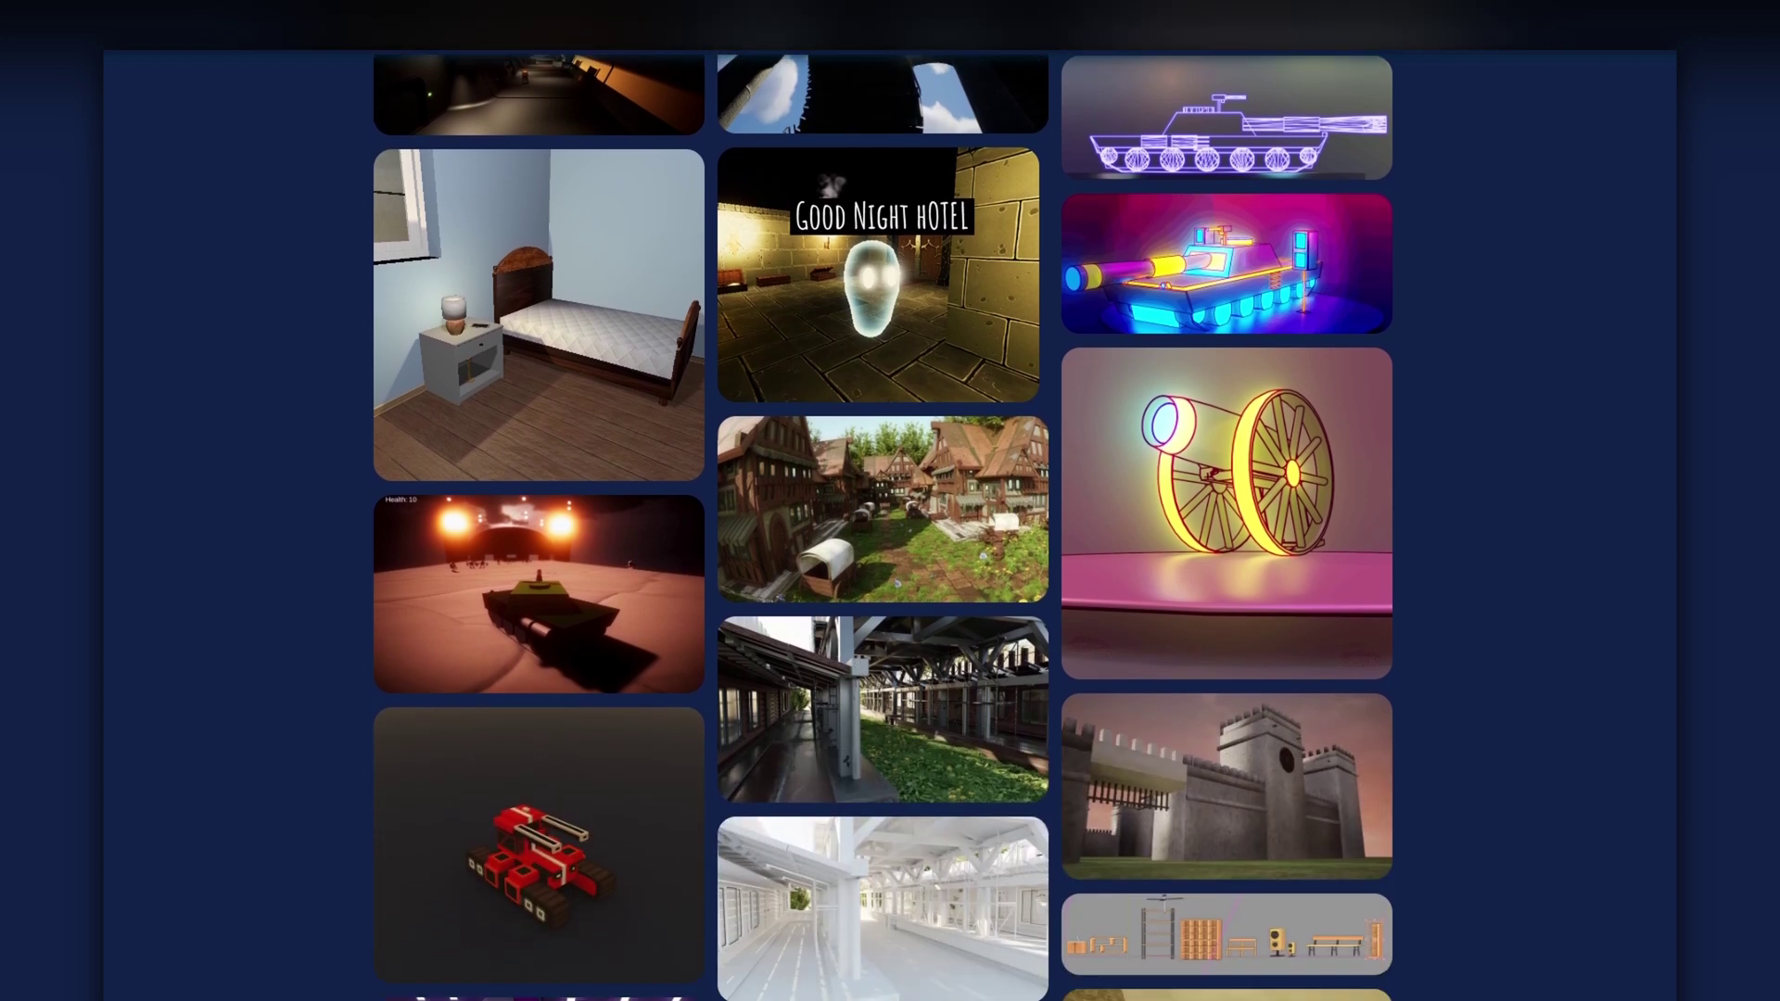
pyautogui.scroll(-3, 883, 529)
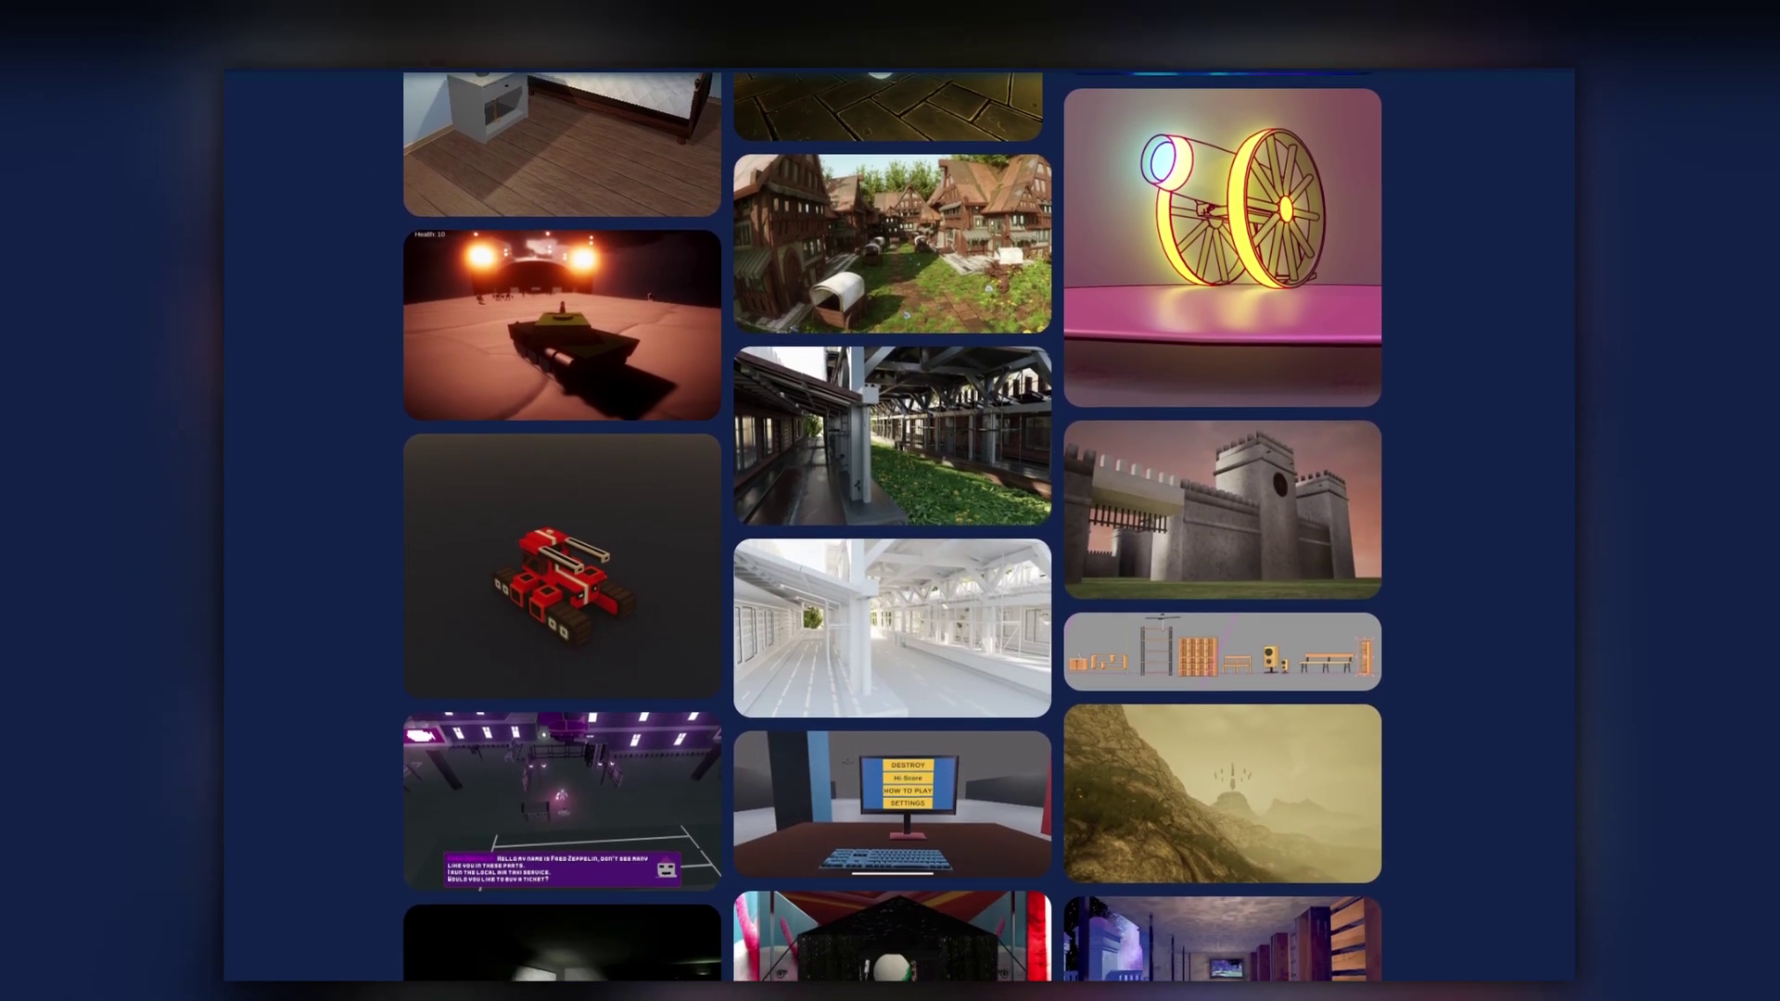
pyautogui.scroll(-3, 882, 528)
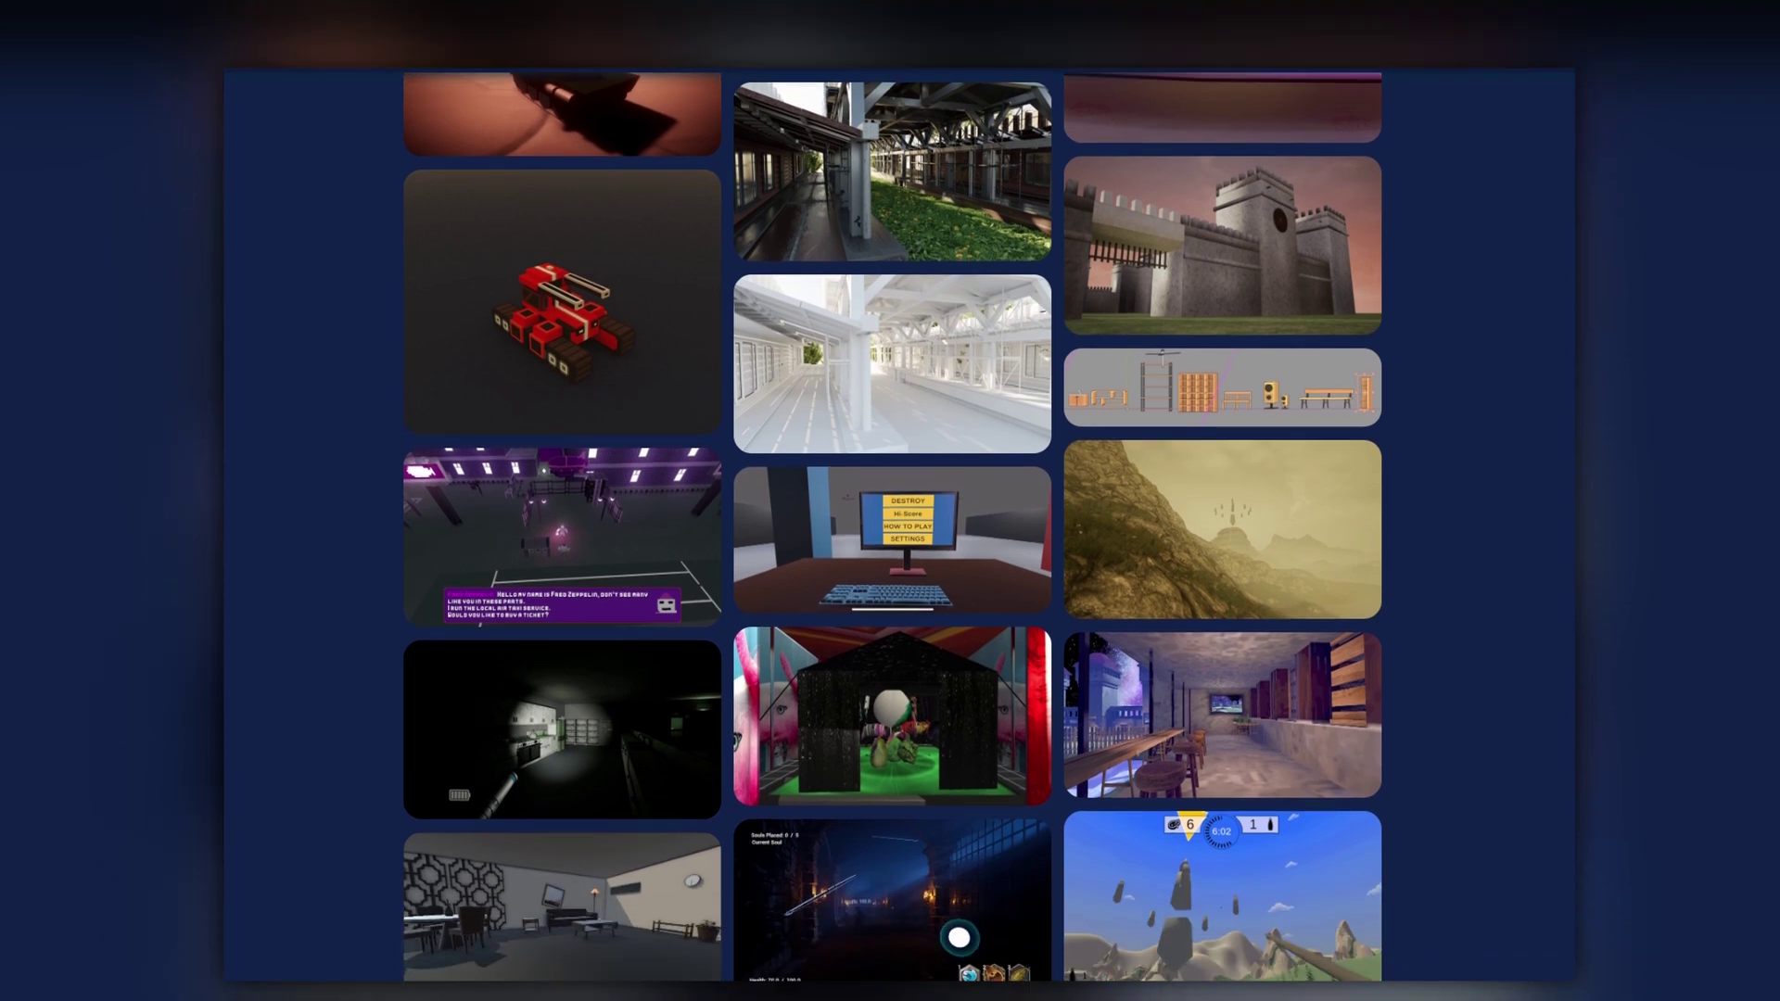
pyautogui.scroll(-3, 882, 528)
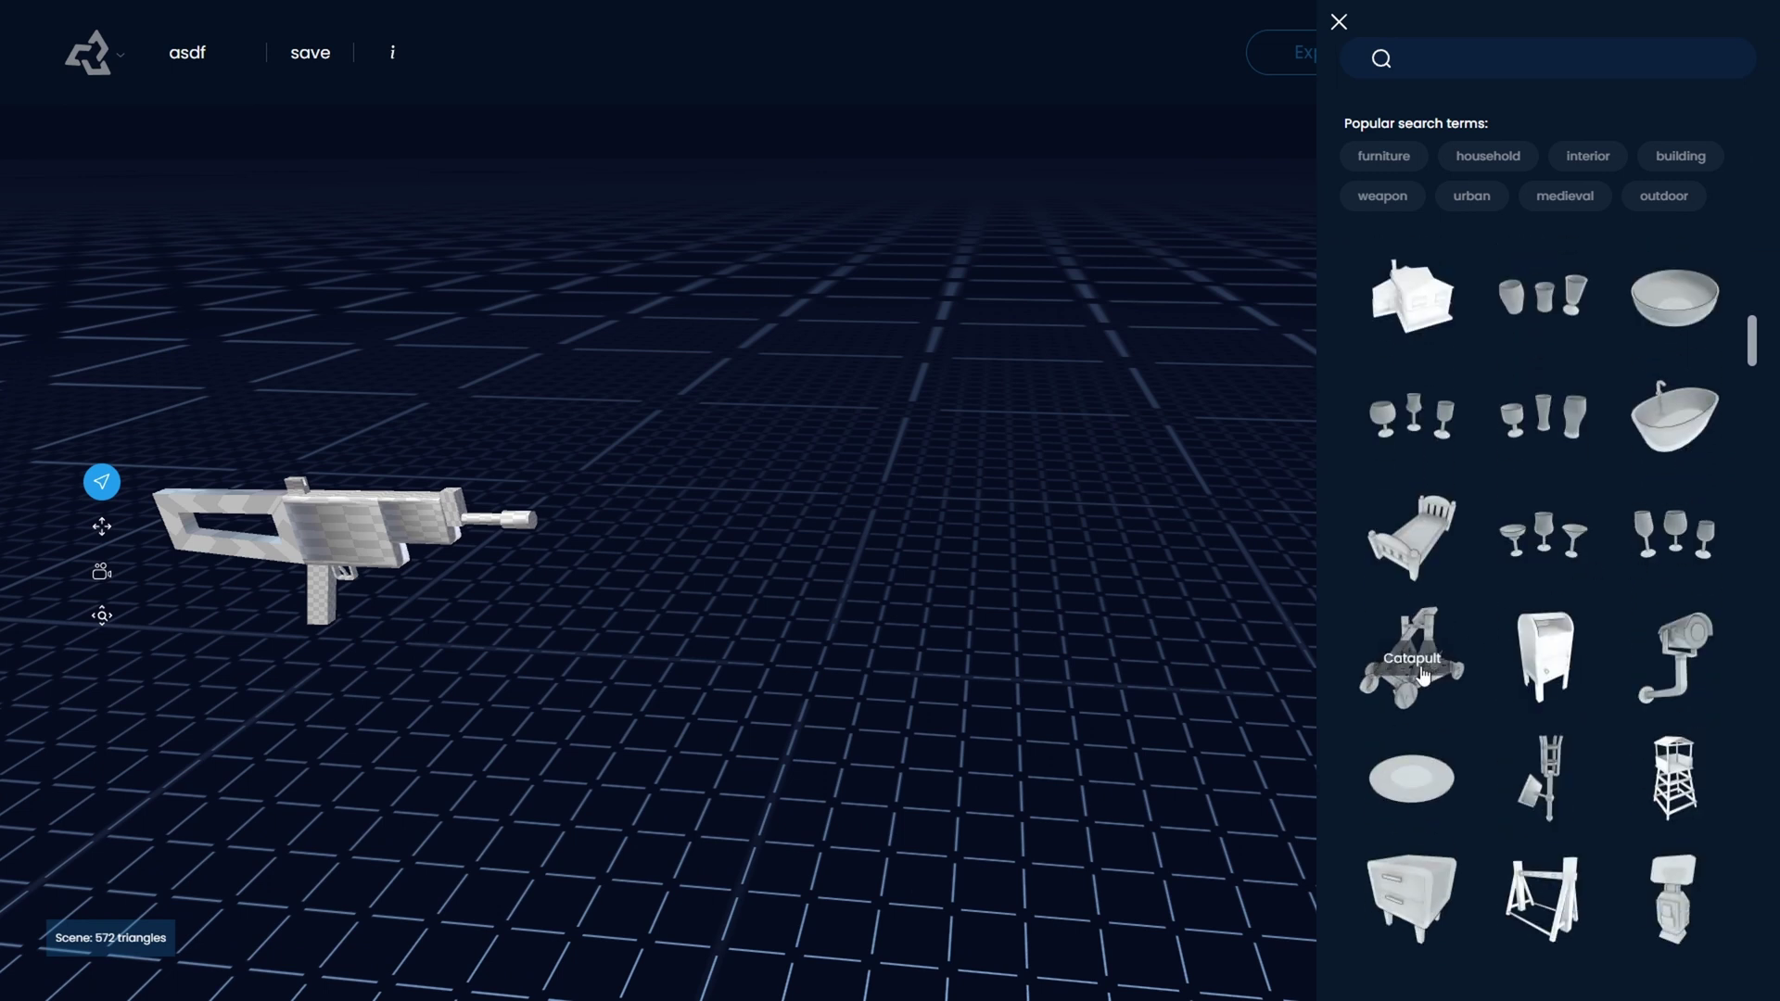
# Step: Find the community-made Lighthouses object in the object library and add it to the scene
pyautogui.scroll(-2, 1427, 681)
pyautogui.scroll(-3, 1474, 695)
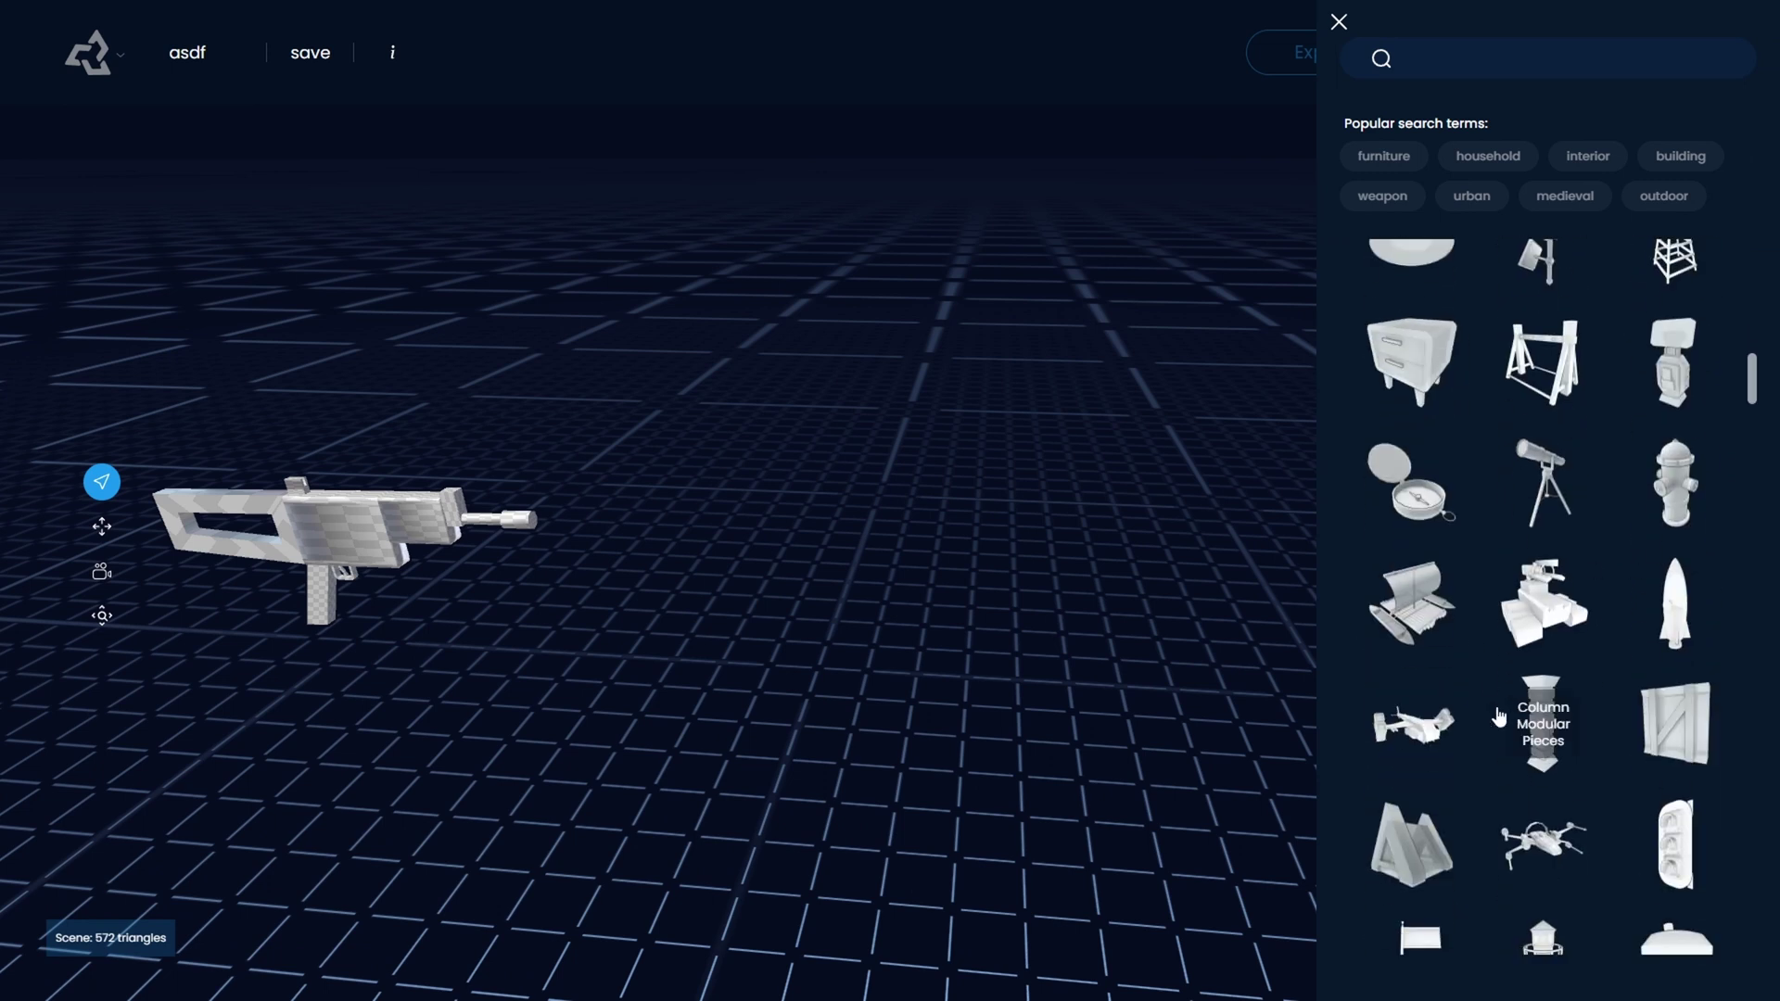
pyautogui.scroll(-3, 1429, 741)
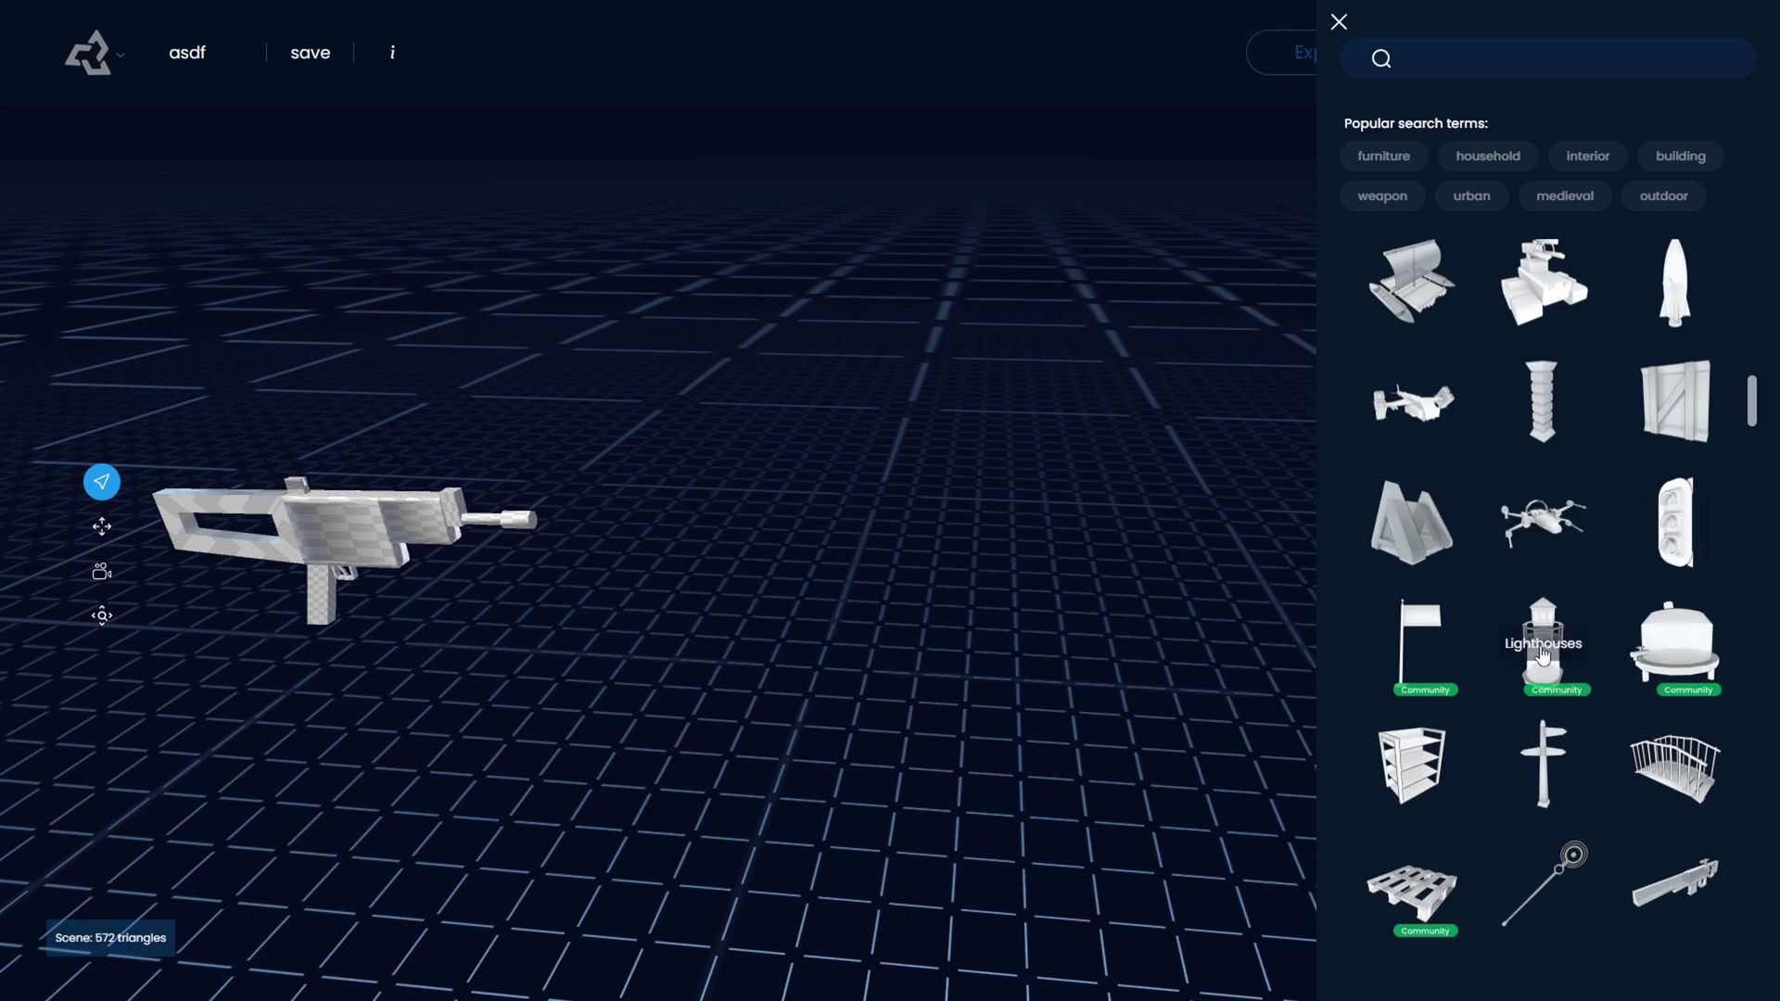
pyautogui.click(1543, 640)
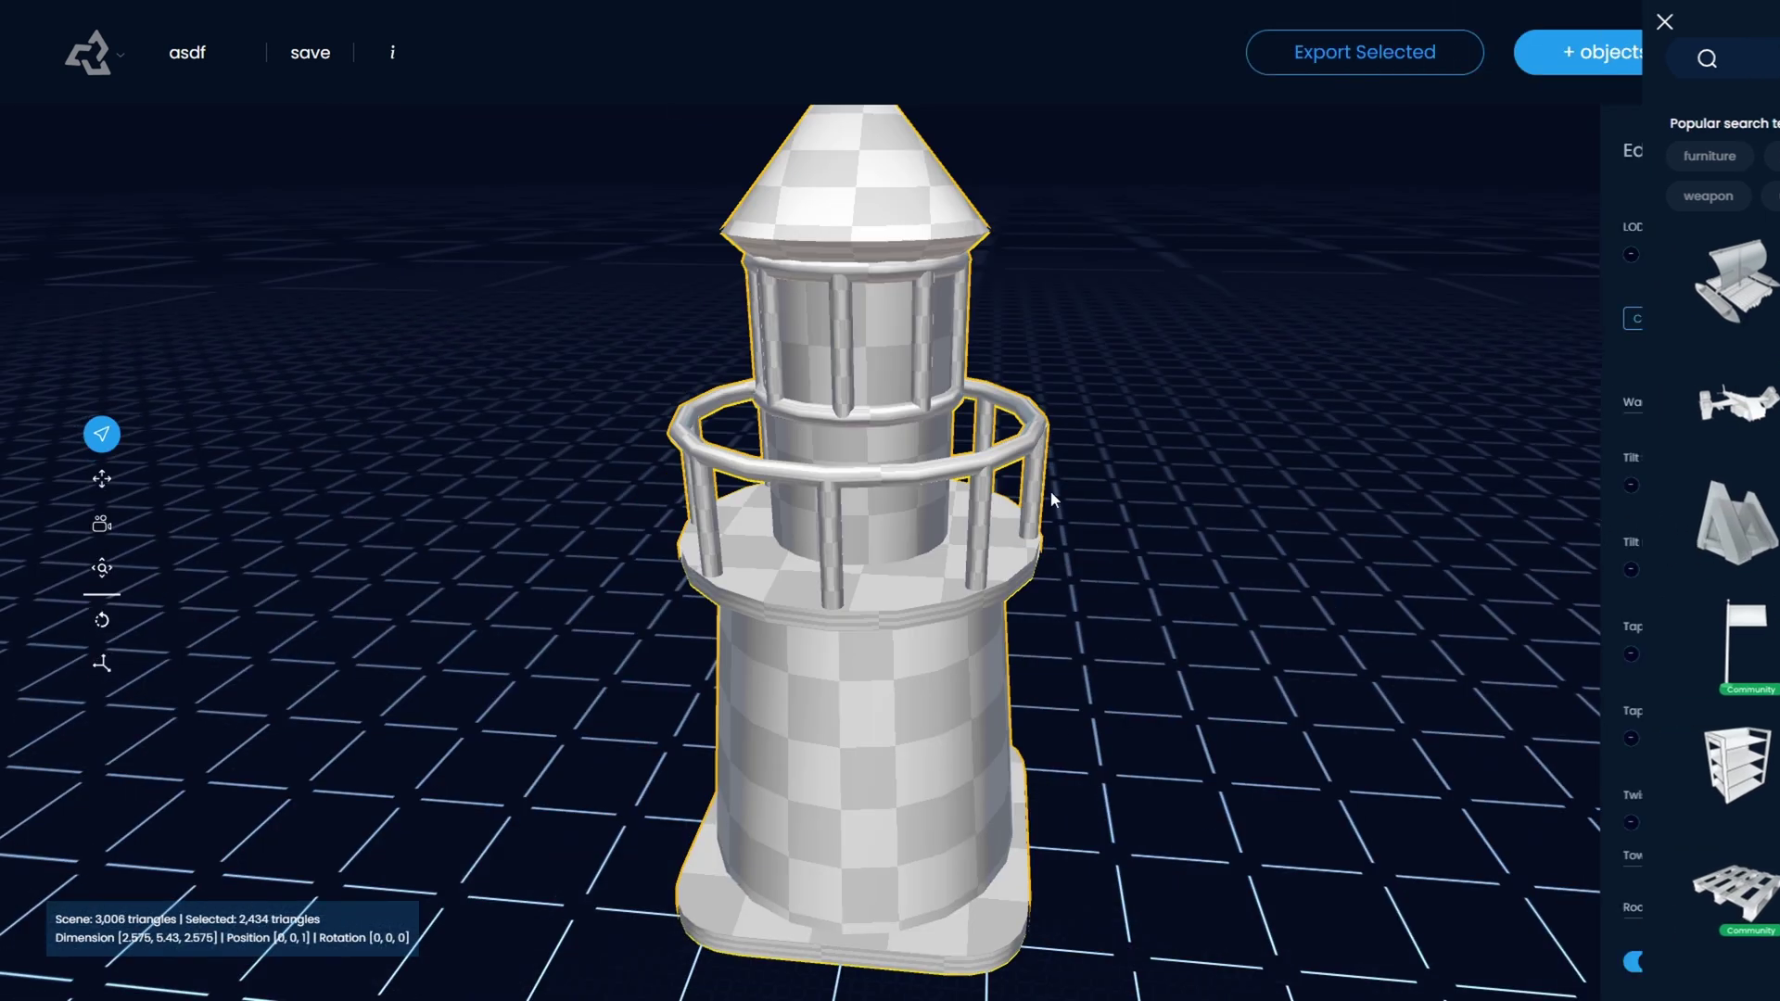
# Step: Randomize the lighthouse's style three times to generate different variants
pyautogui.moveTo(1309, 455); pyautogui.dragTo(1139, 443)
pyautogui.click(1738, 162)
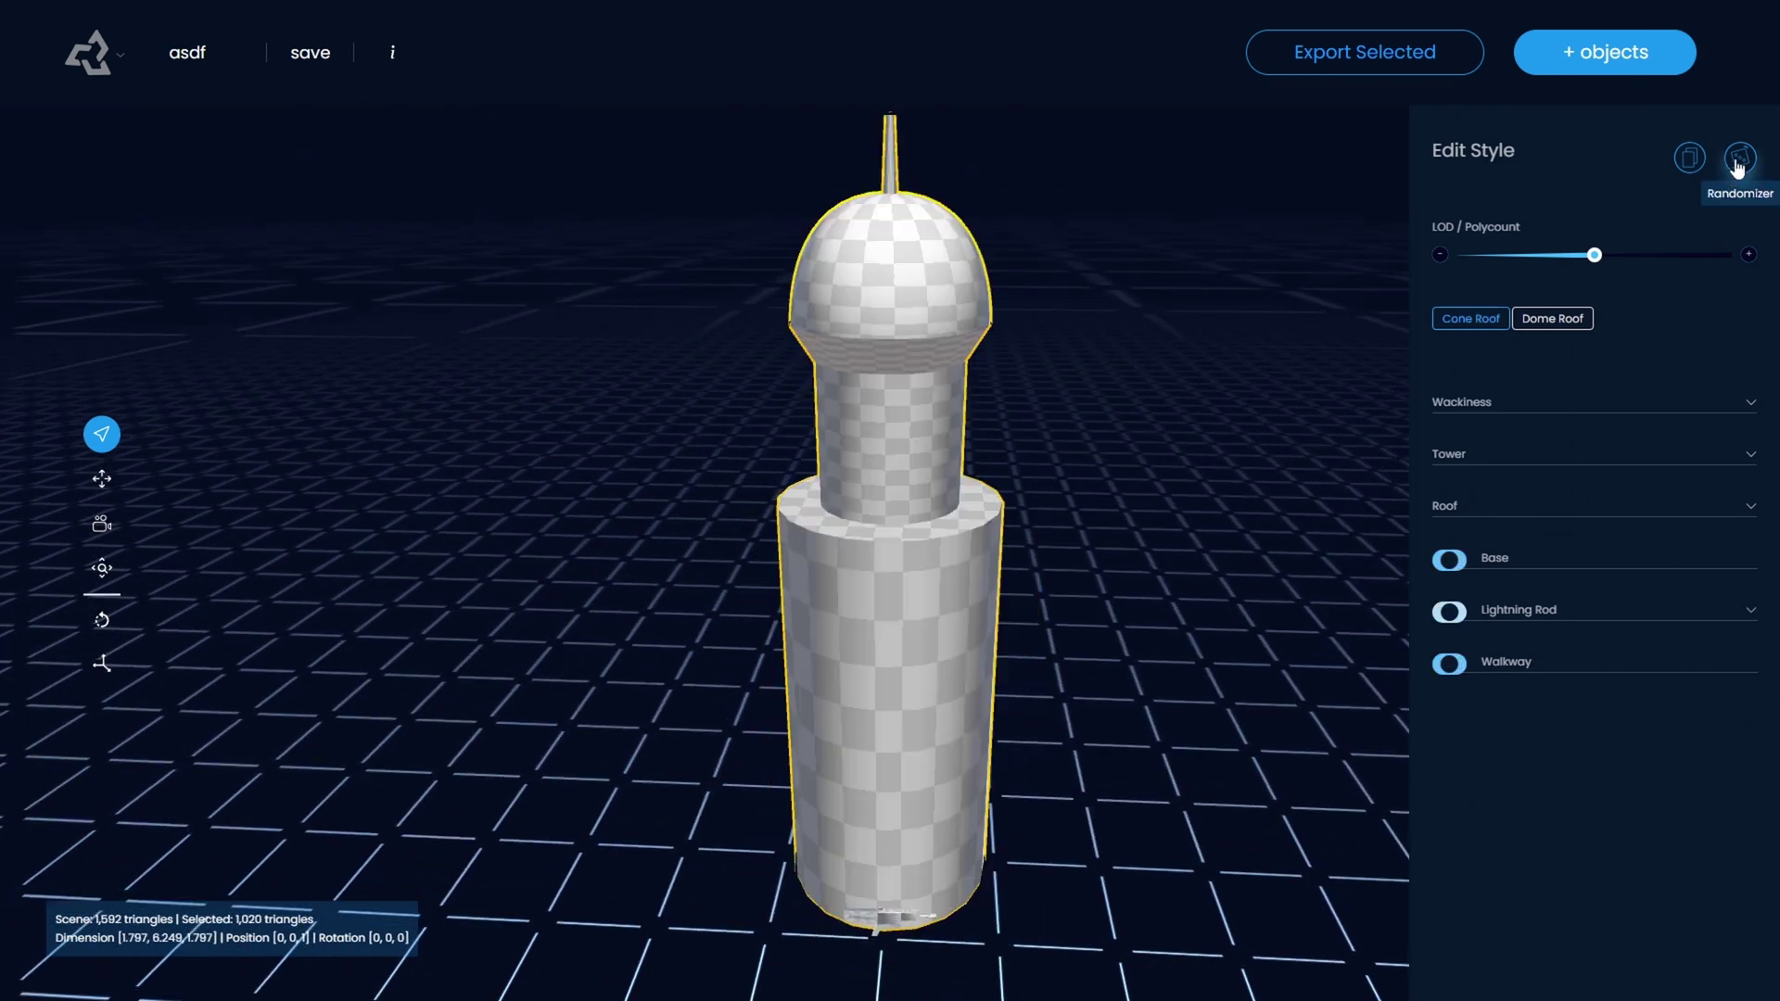
pyautogui.click(1739, 162)
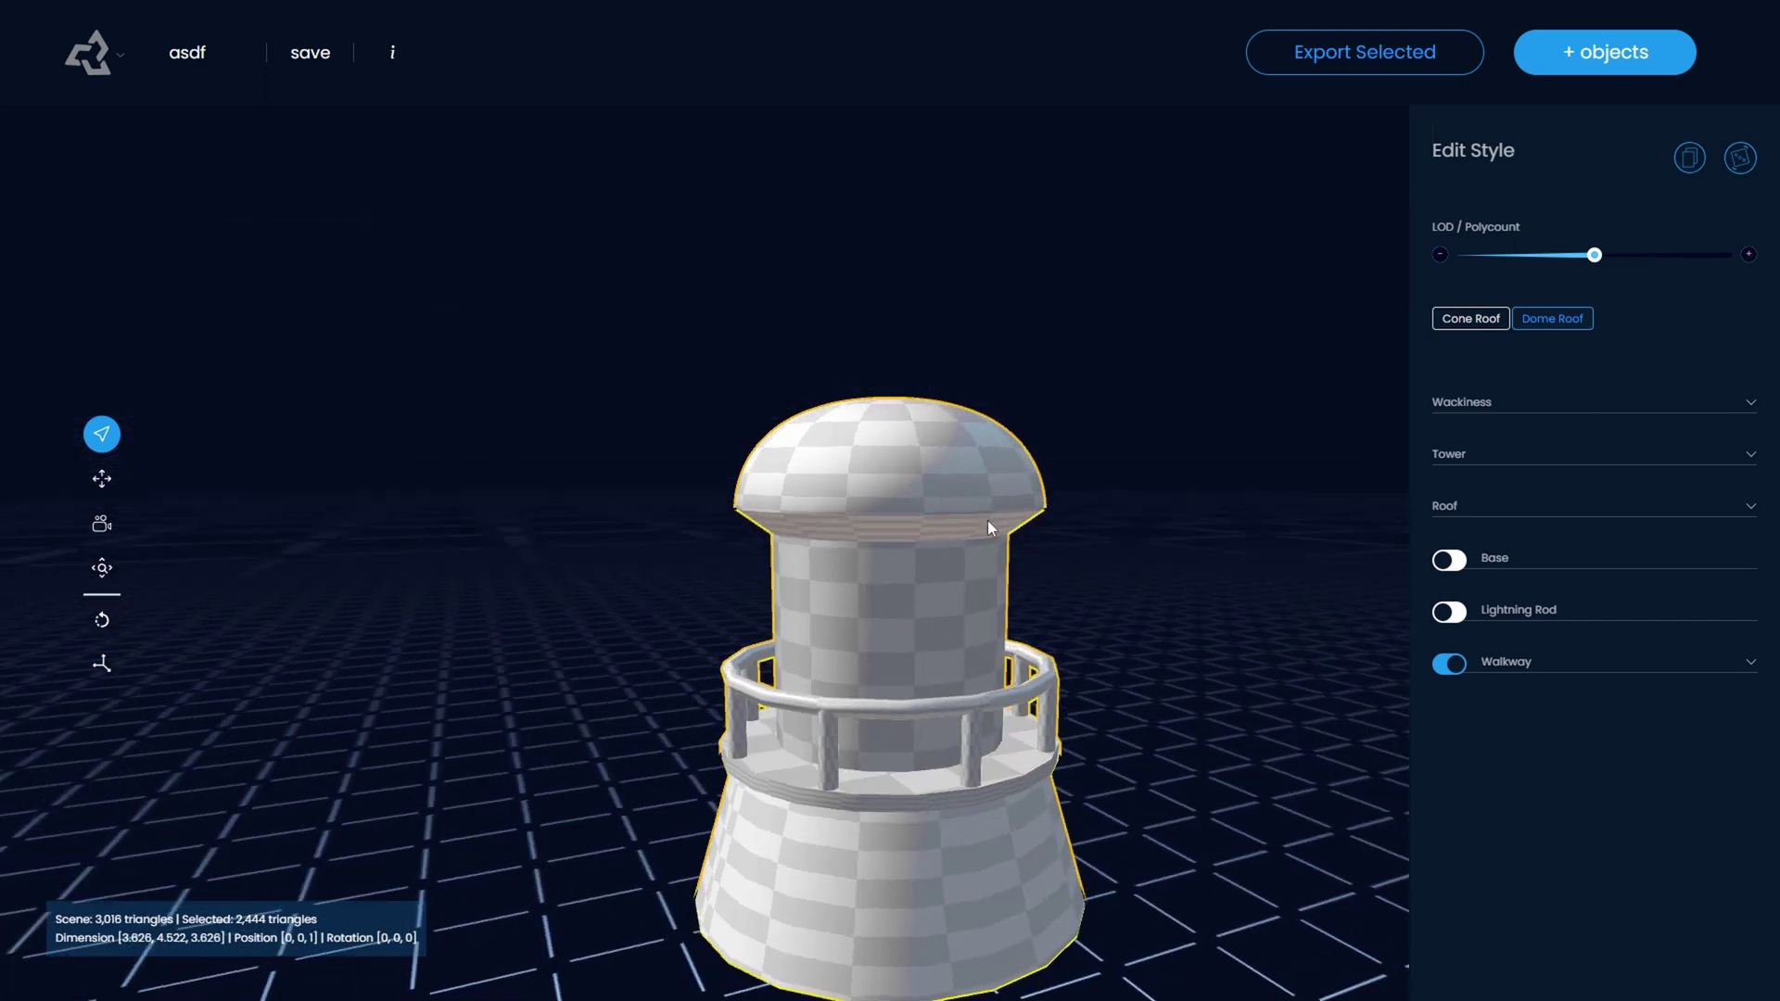
pyautogui.click(1738, 162)
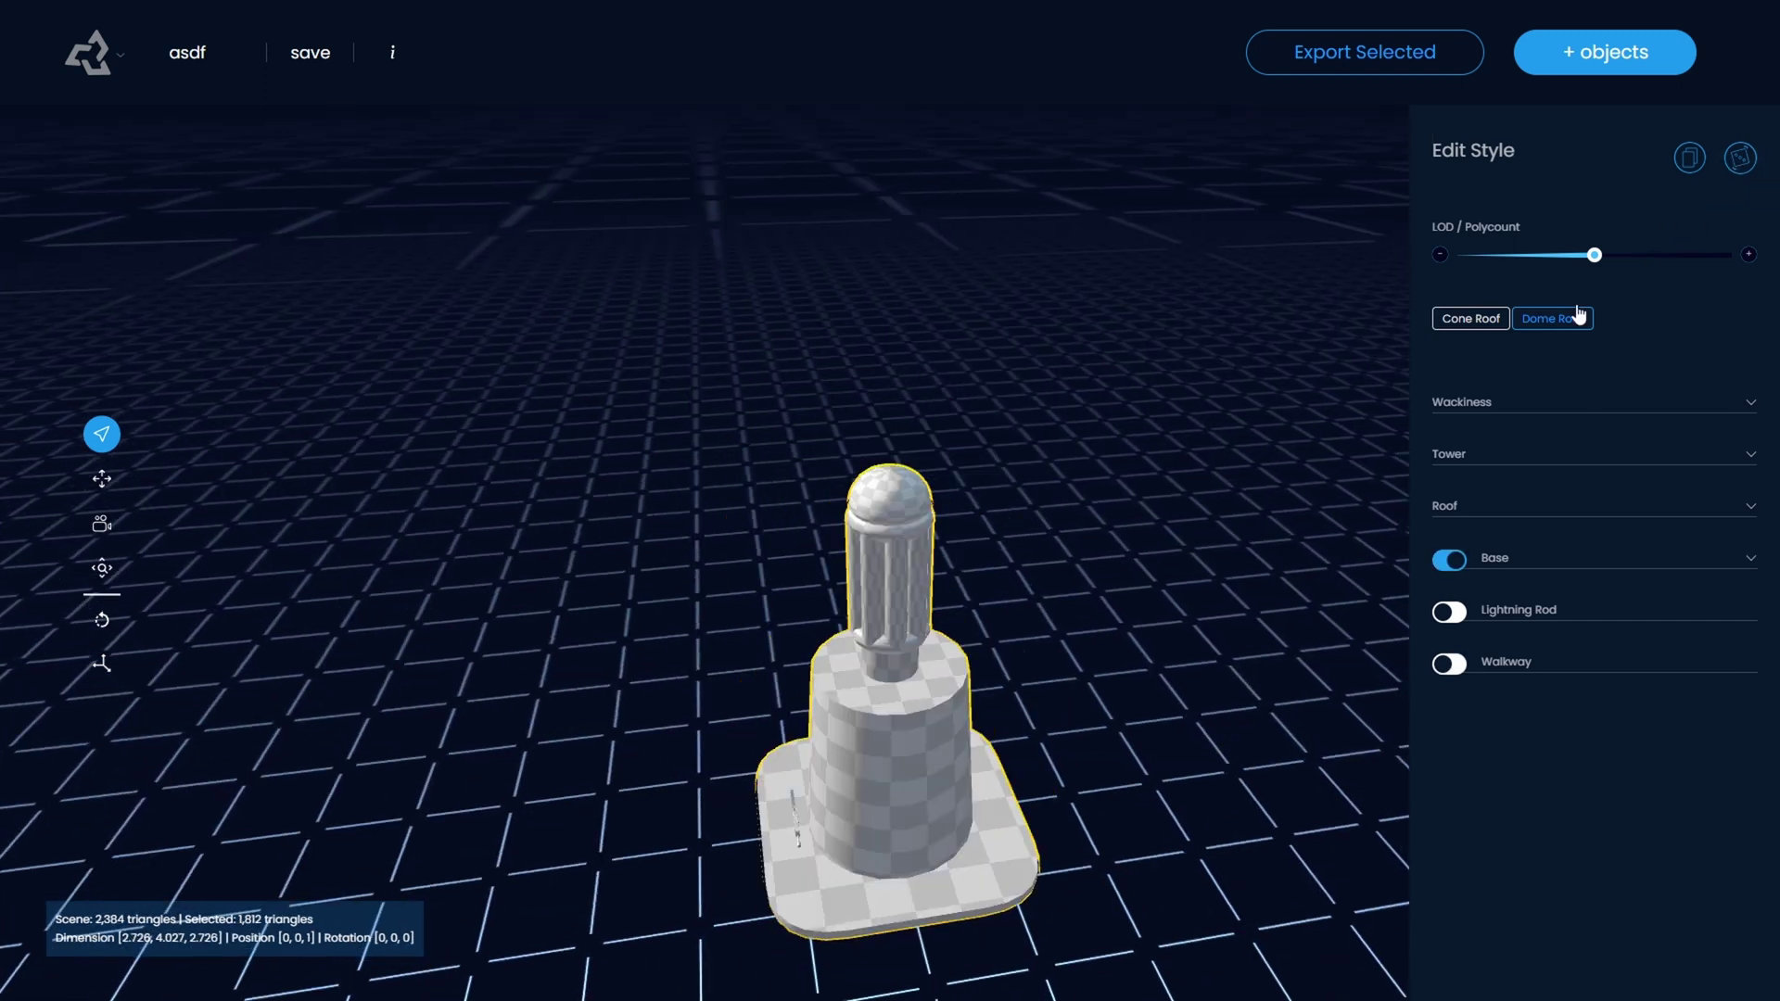
# Step: Lower the lighthouse's LOD / Polycount and enable its lightning rod
pyautogui.moveTo(1592, 253); pyautogui.dragTo(1546, 315)
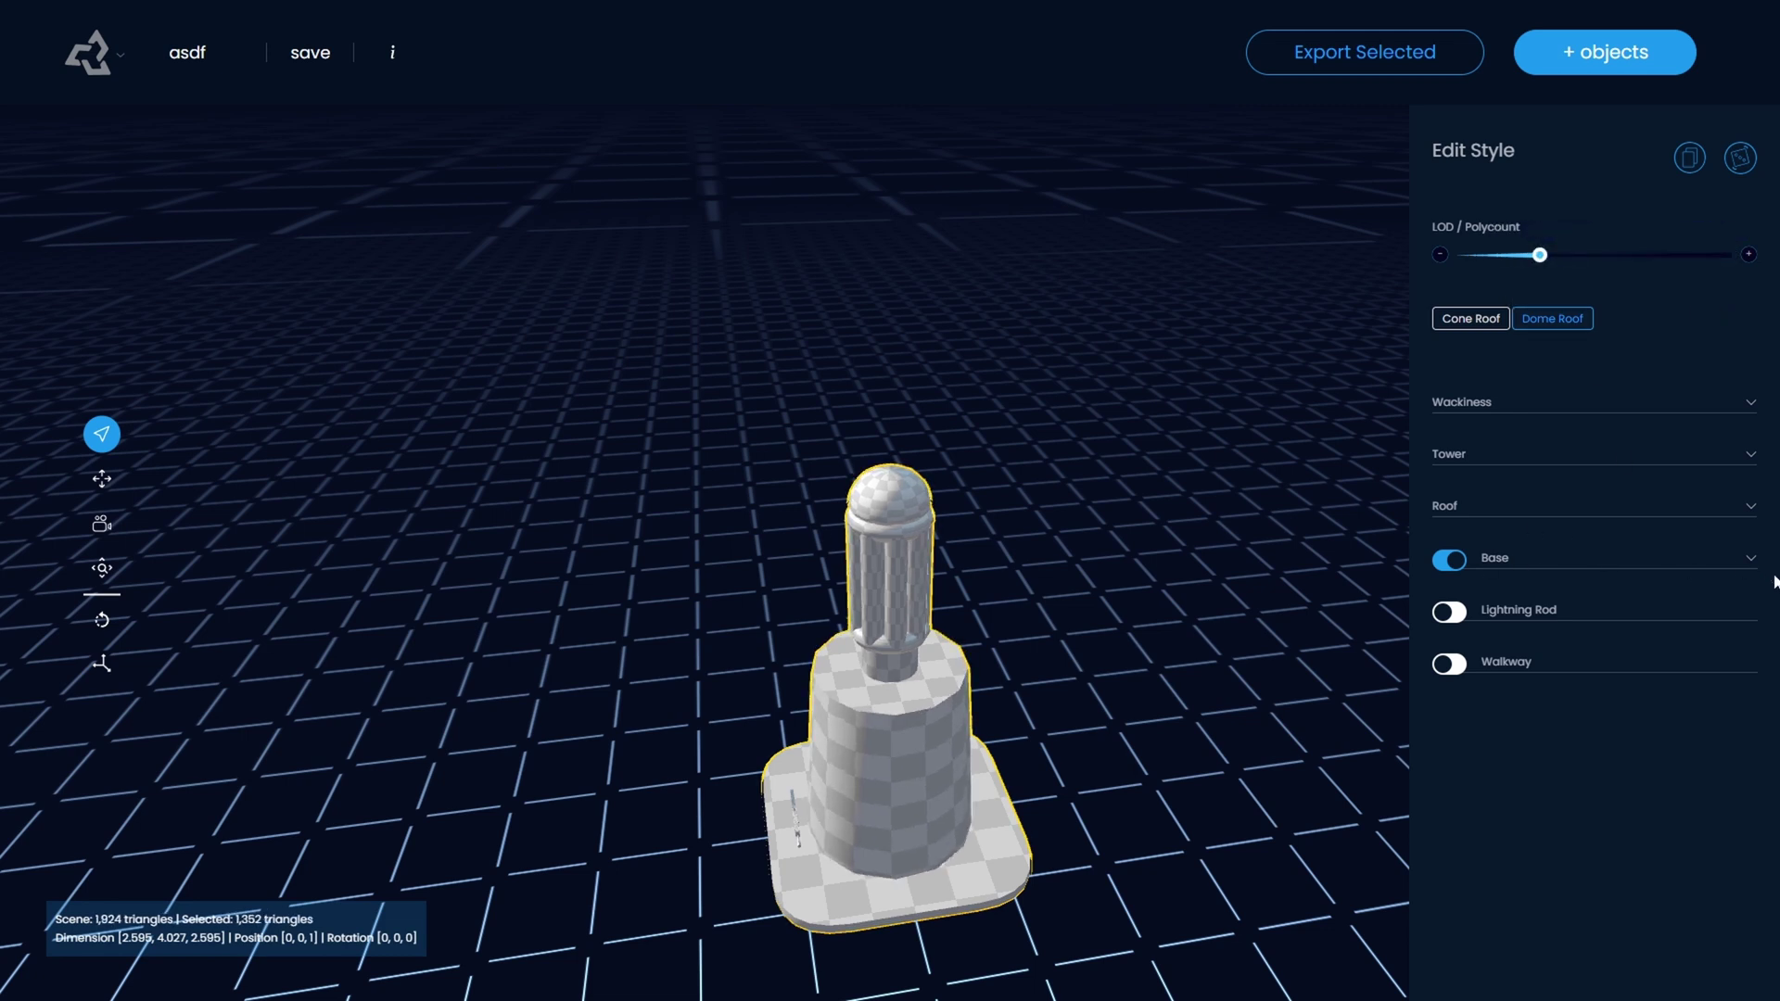
pyautogui.click(1450, 613)
pyautogui.moveTo(1176, 641); pyautogui.dragTo(1672, 759)
pyautogui.scroll(-1, 1673, 759)
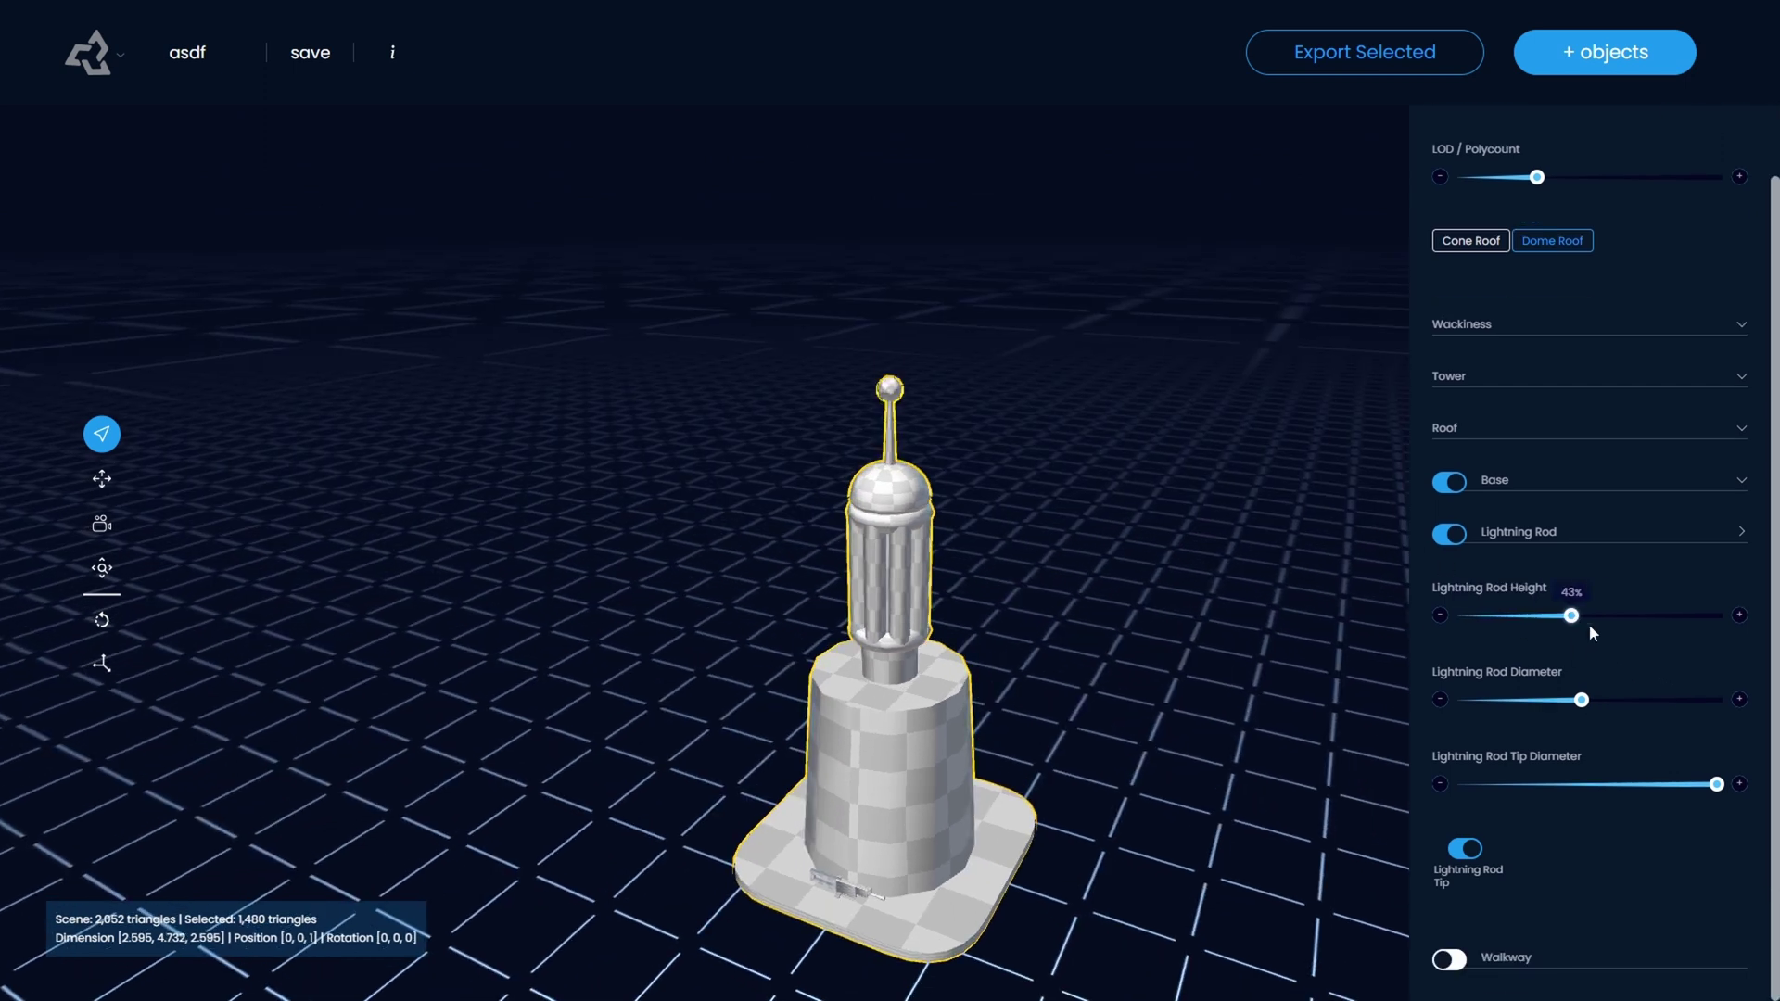
# Step: Set the lightning rod's height to 44% and raise its diameter and tip diameter close to the maximum
pyautogui.moveTo(1591, 629)
pyautogui.mouseDown()
pyautogui.moveTo(1543, 625)
pyautogui.moveTo(1640, 640)
pyautogui.moveTo(1574, 635)
pyautogui.mouseUp()
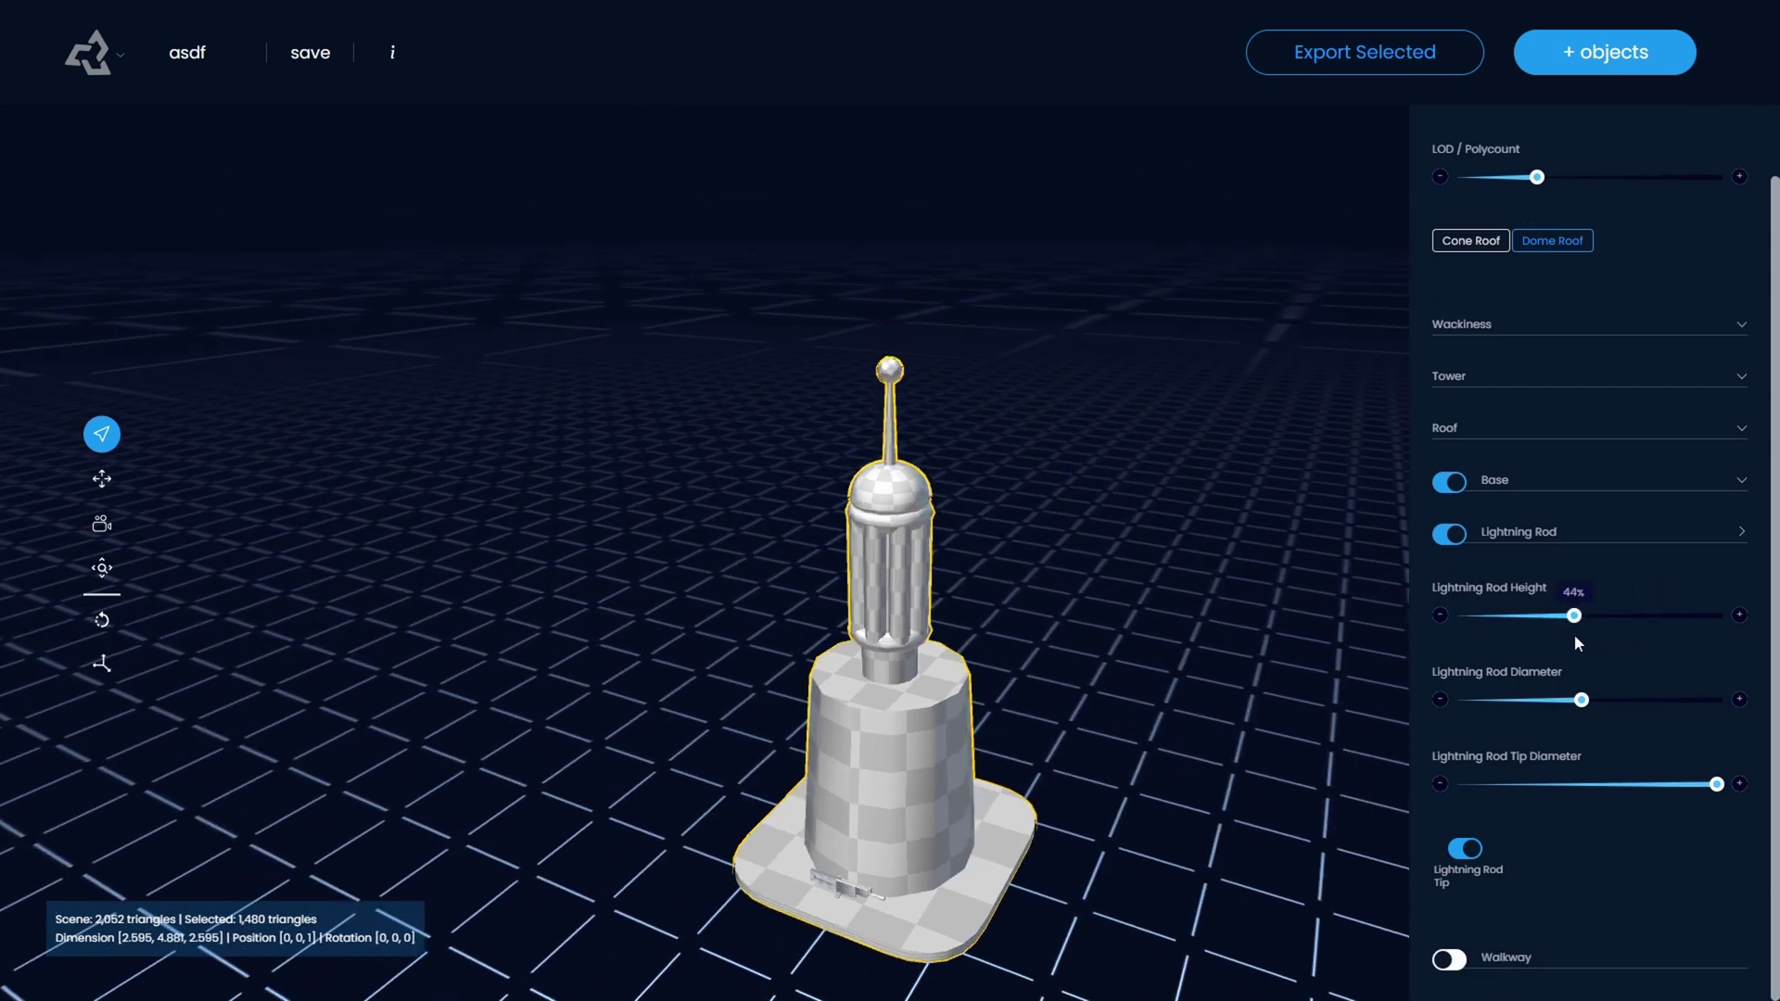
pyautogui.moveTo(1582, 700); pyautogui.dragTo(1687, 727)
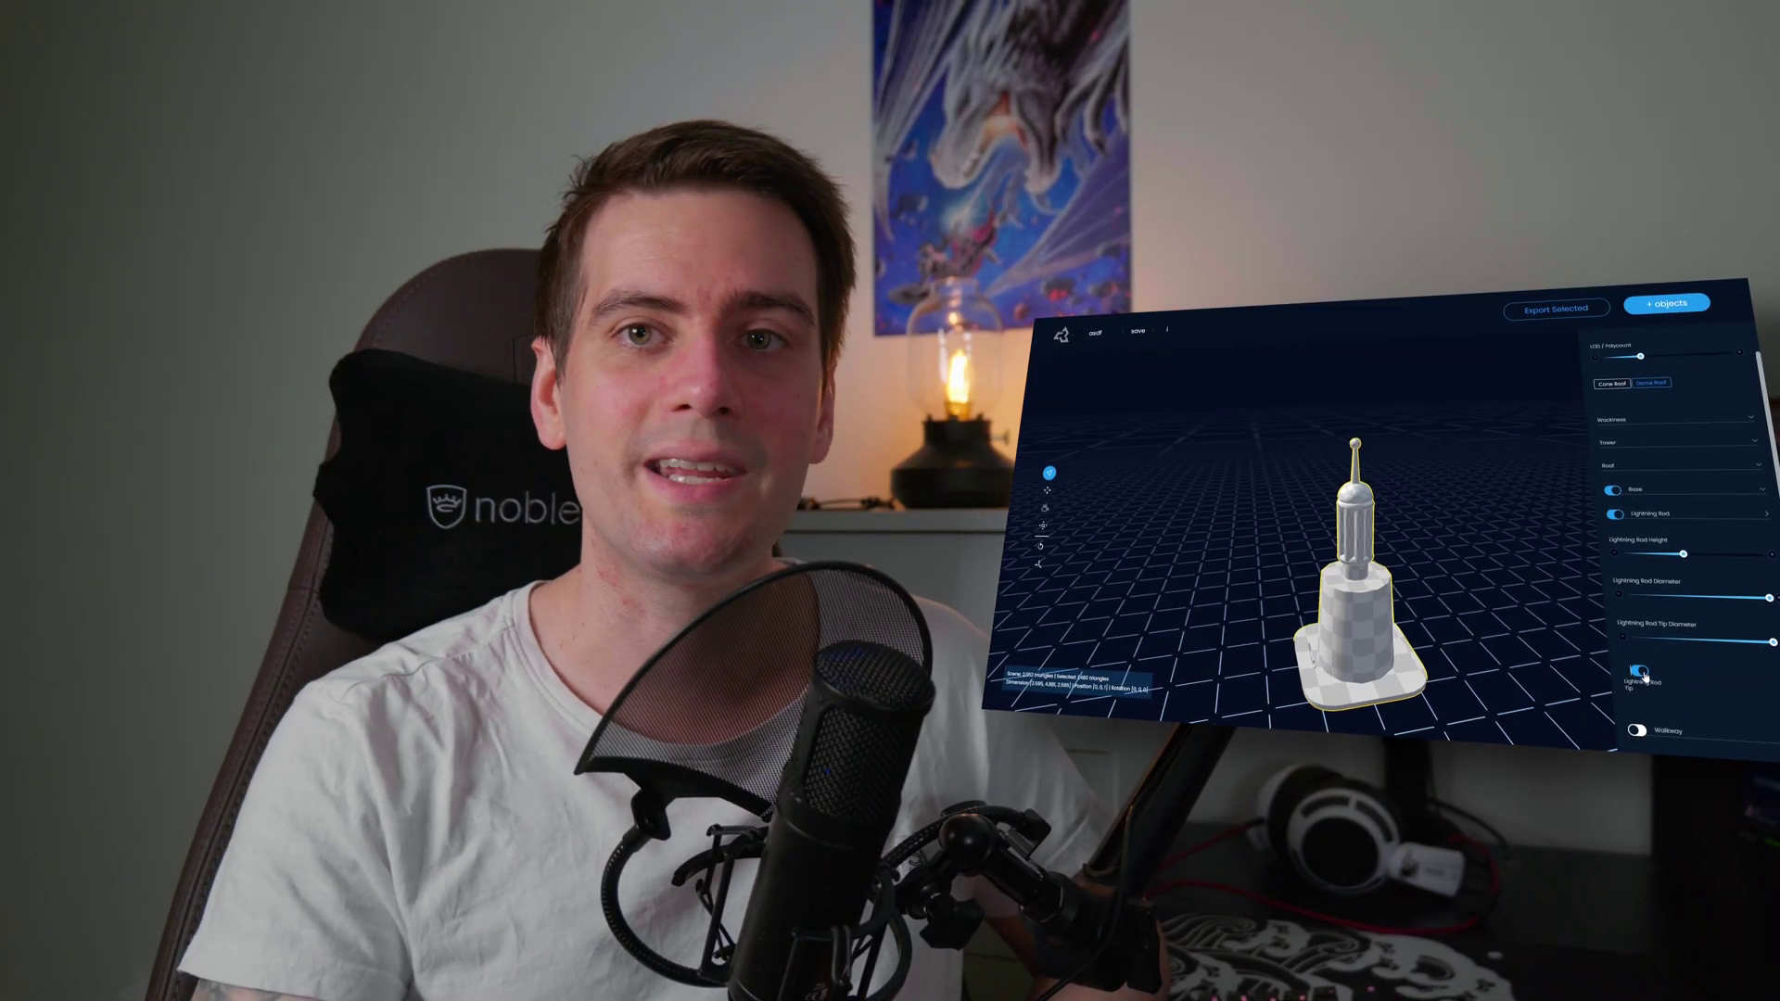
pyautogui.moveTo(1691, 646); pyautogui.dragTo(1776, 645)
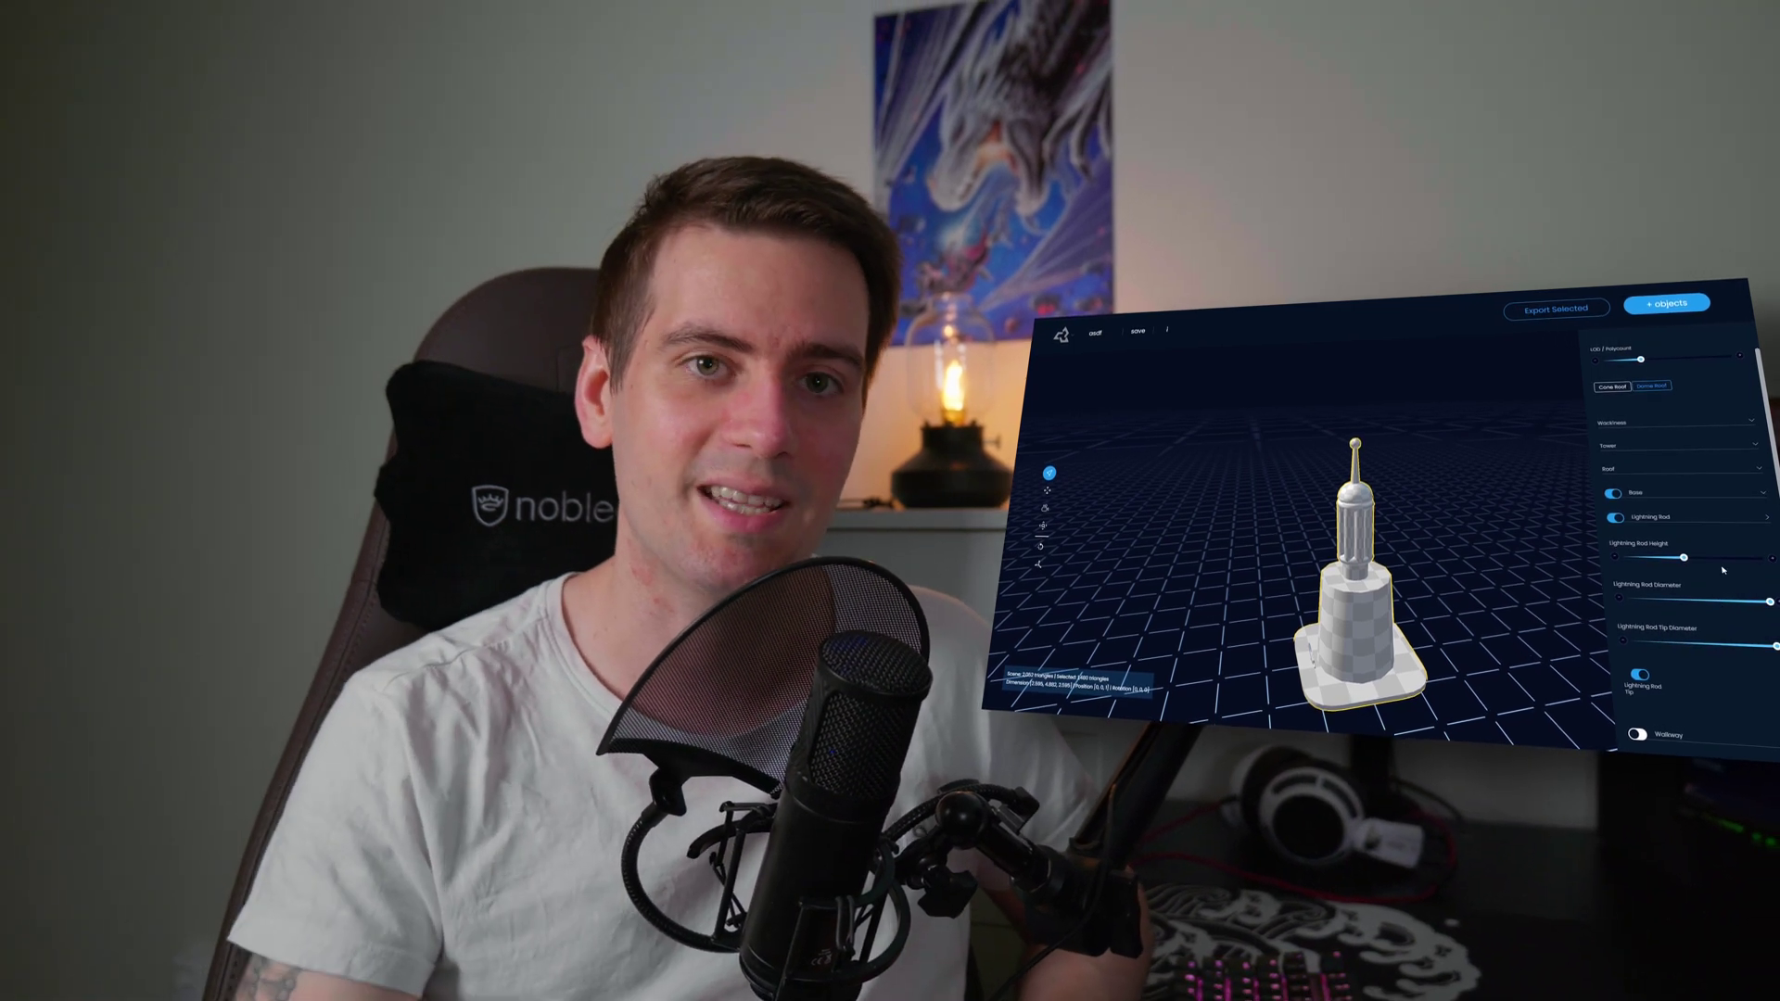
# Step: Reduce the lighthouse tower's height, diameter and taper
pyautogui.scroll(1, 1721, 567)
pyautogui.click(1763, 481)
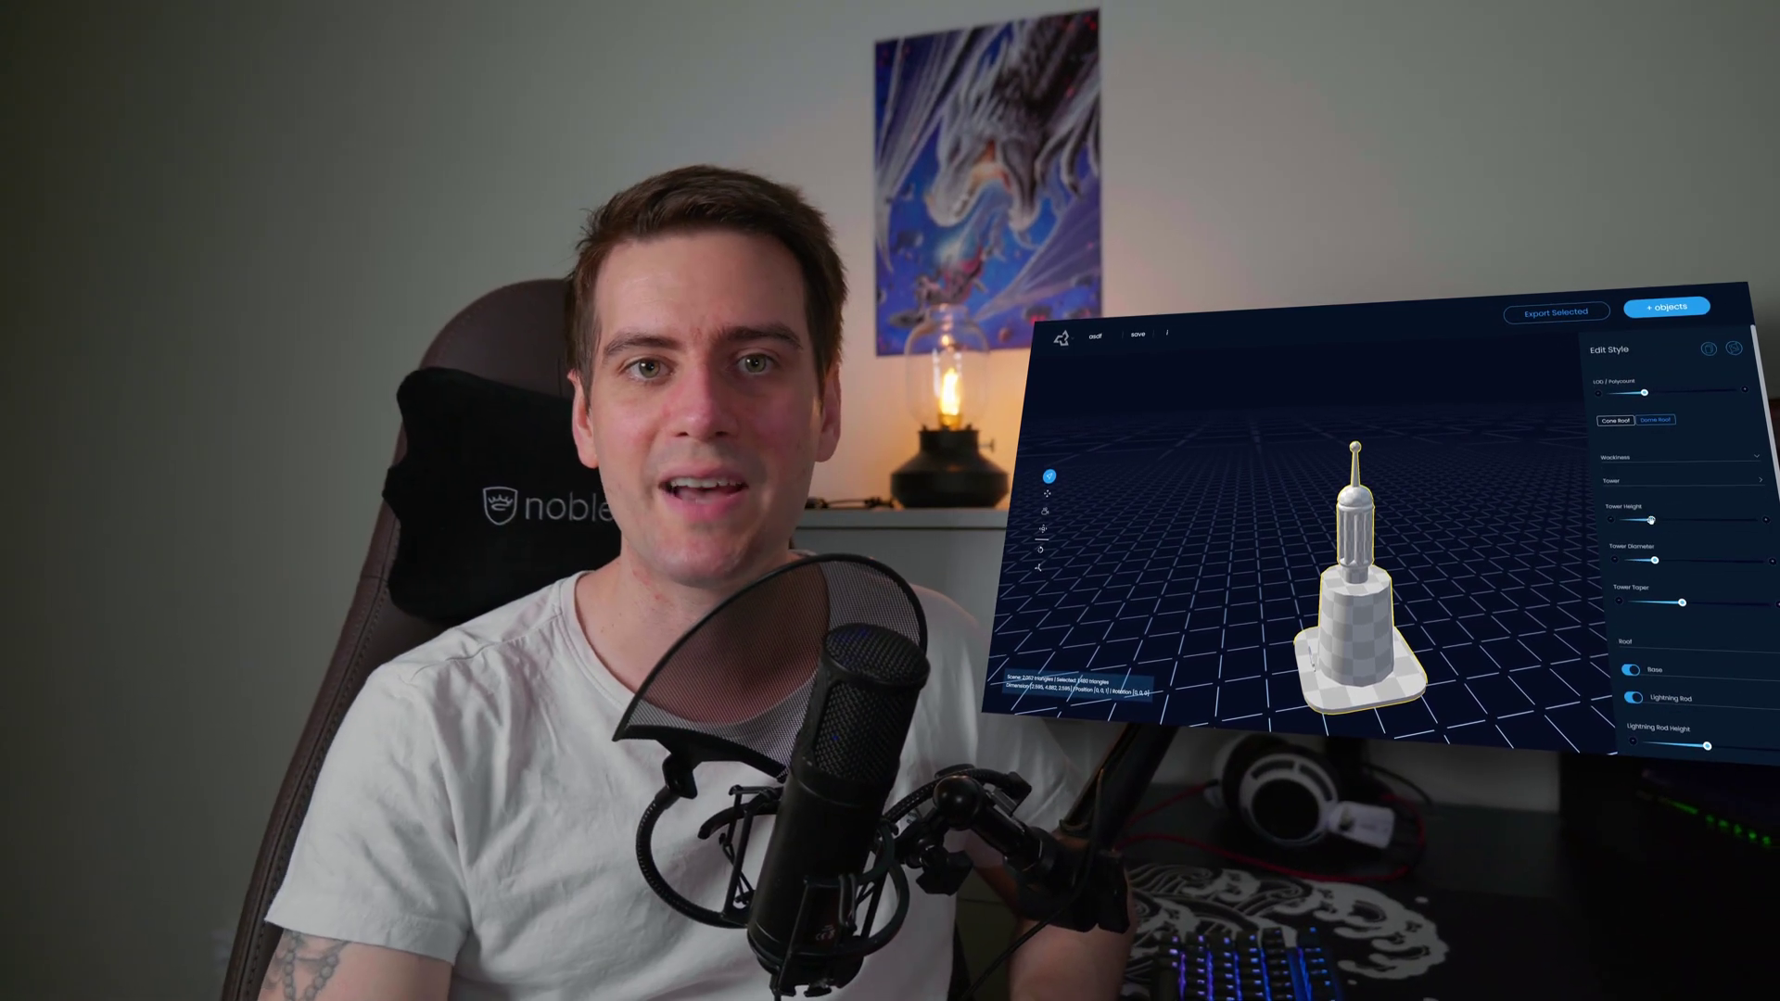
pyautogui.moveTo(1651, 518); pyautogui.dragTo(1624, 599)
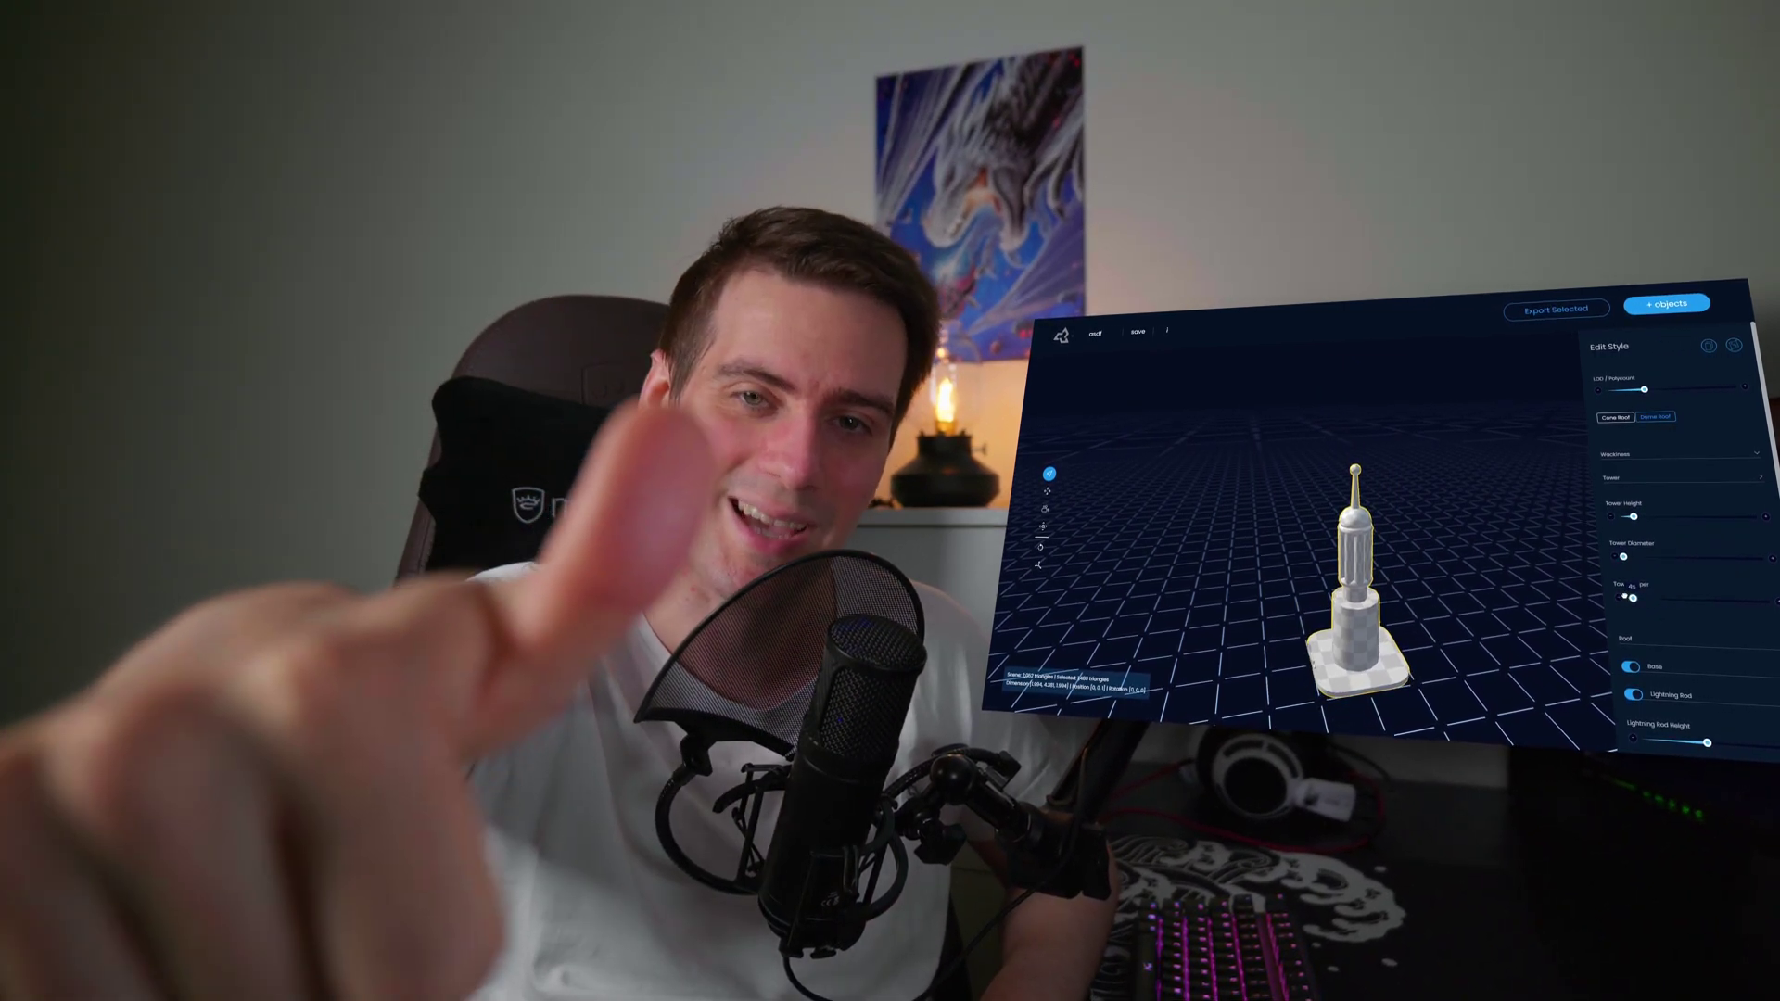